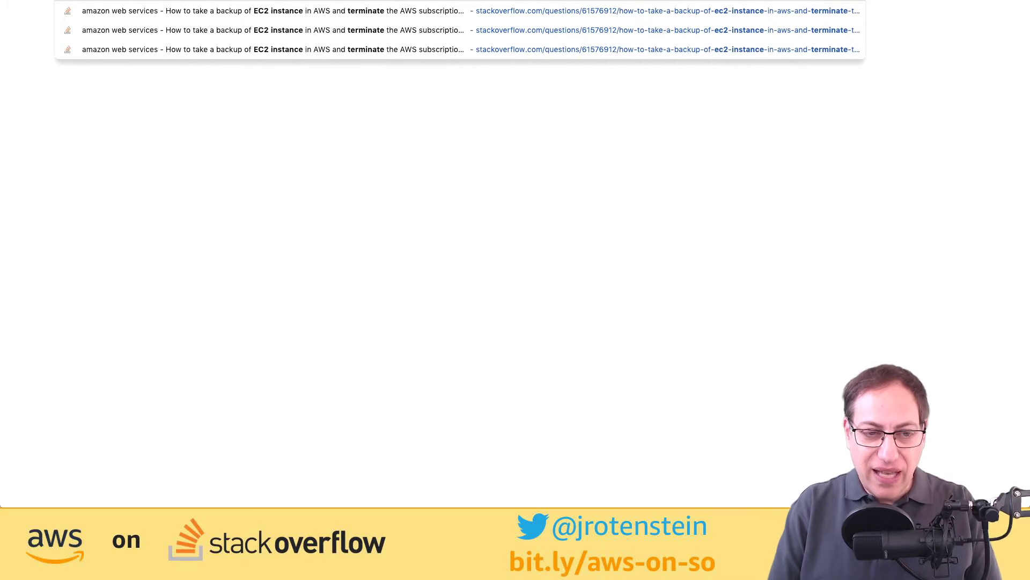
Search Google for 'terminate ec2 instance each night' and locate the Stack Overflow Jenkins EC2 result.
{"action": "key", "text": "Return"}
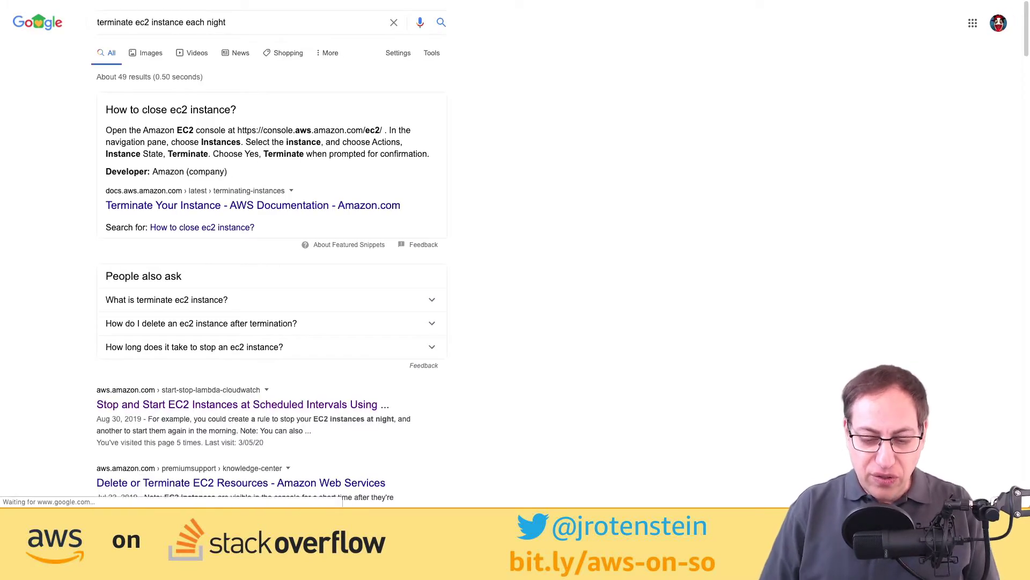
{"action": "key", "text": "ctrl+plus"}
{"action": "key", "text": "ctrl+plus"}
{"action": "key", "text": "ctrl+plus"}
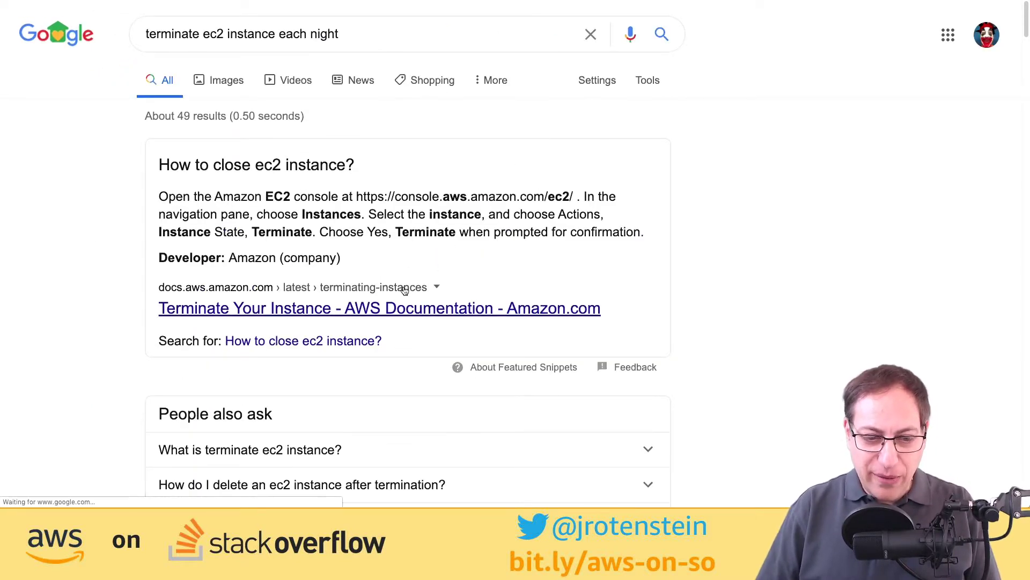
{"action": "scroll", "coordinate": [404, 289], "scroll_direction": "down", "scroll_amount": 10}
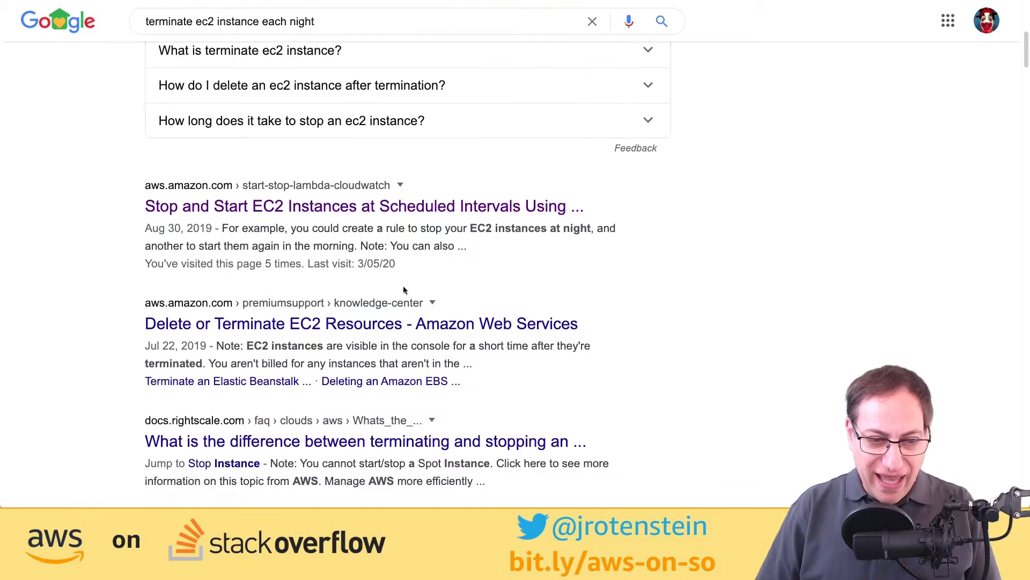
{"action": "scroll", "coordinate": [406, 291], "scroll_direction": "down", "scroll_amount": 5}
{"action": "scroll", "coordinate": [404, 290], "scroll_direction": "up", "scroll_amount": 15}
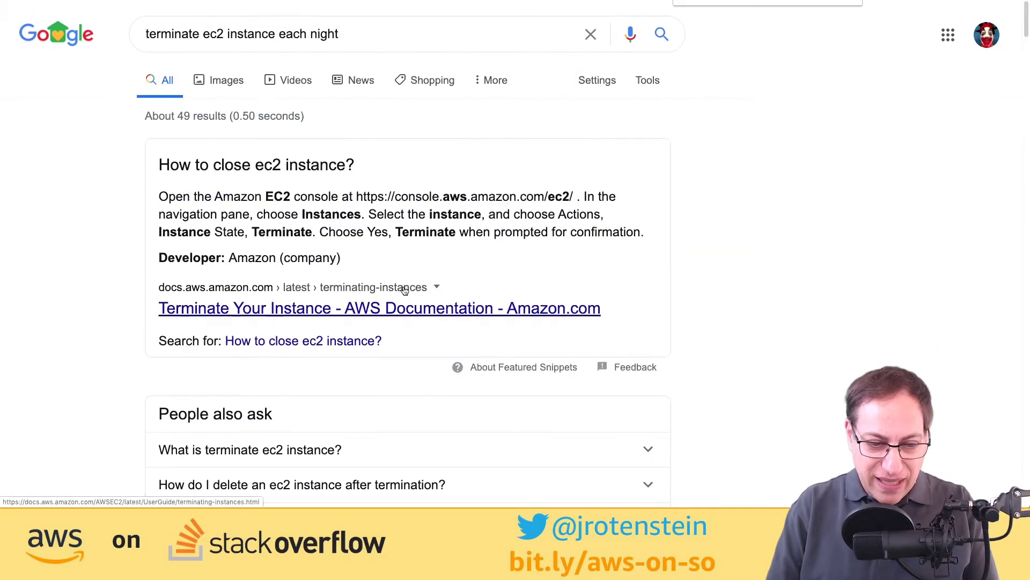
{"action": "type", "text": "sta"}
{"action": "scroll", "coordinate": [404, 290], "scroll_direction": "down", "scroll_amount": 10}
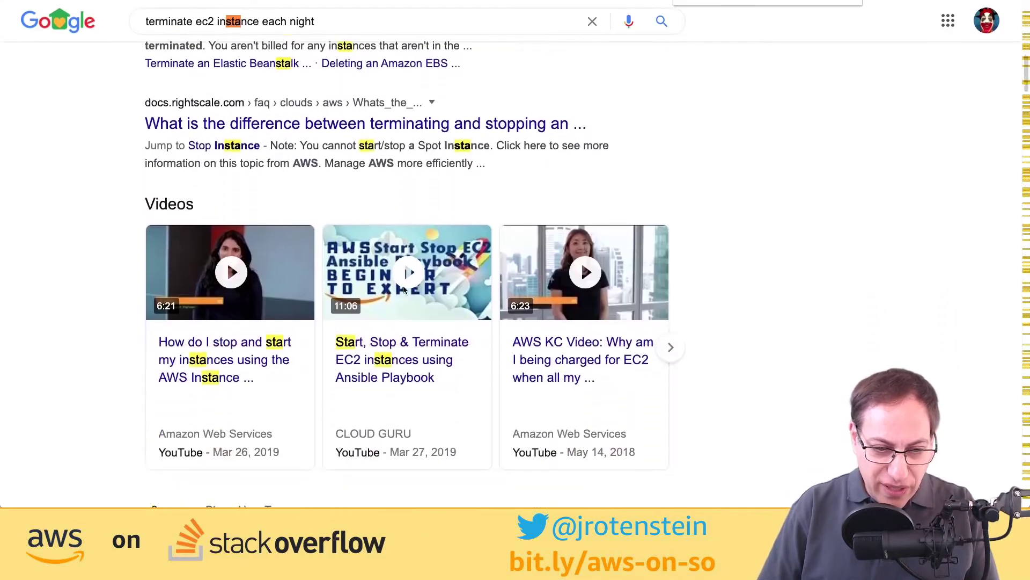
{"action": "key", "text": "Escape"}
{"action": "scroll", "coordinate": [405, 291], "scroll_direction": "down", "scroll_amount": 6}
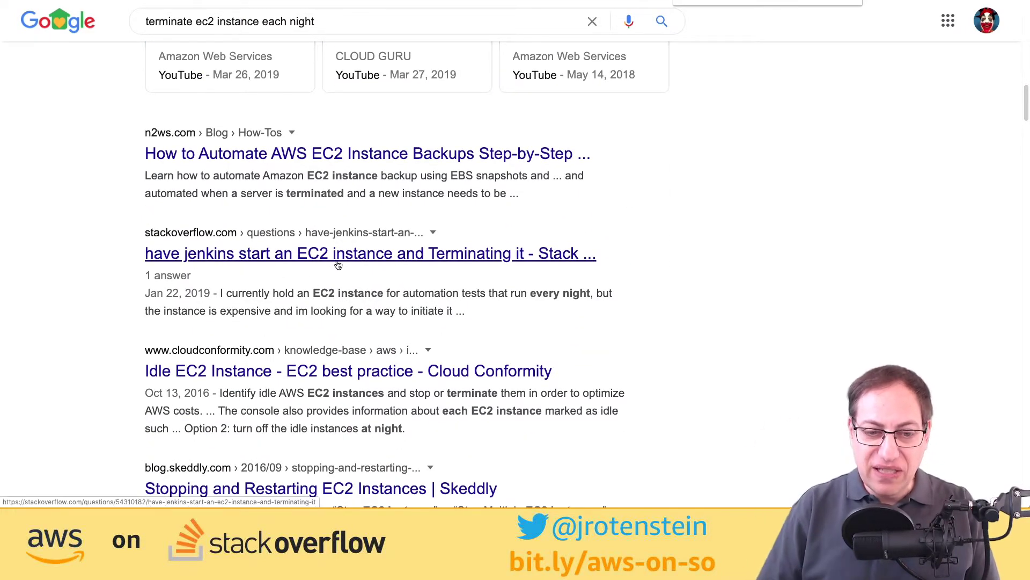
Open 'have jenkins start an EC2 instance and Terminating it' and read its comment and 2 answers.
{"action": "left_click", "coordinate": [359, 266]}
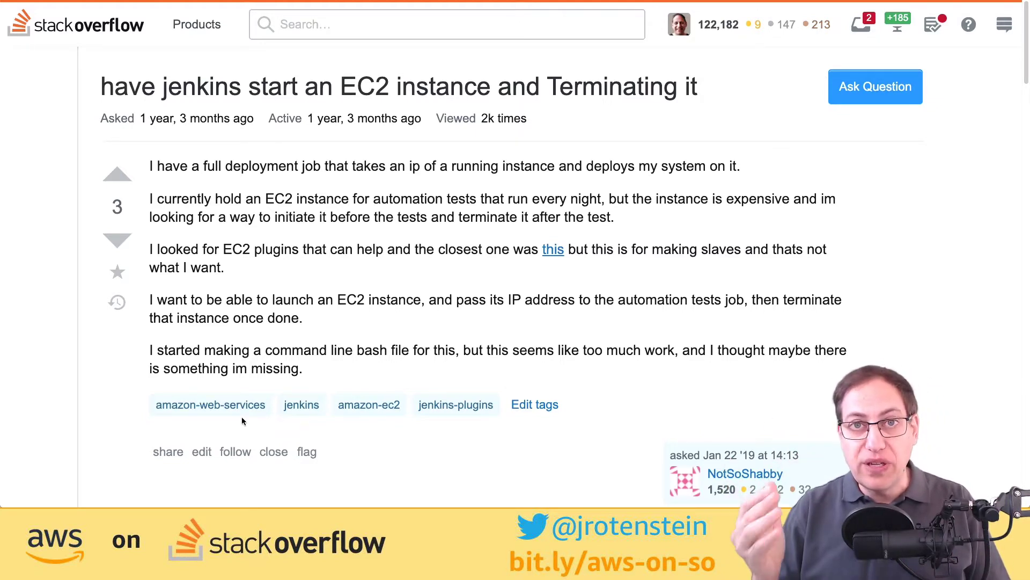
{"action": "scroll", "coordinate": [255, 486], "scroll_direction": "down", "scroll_amount": 8}
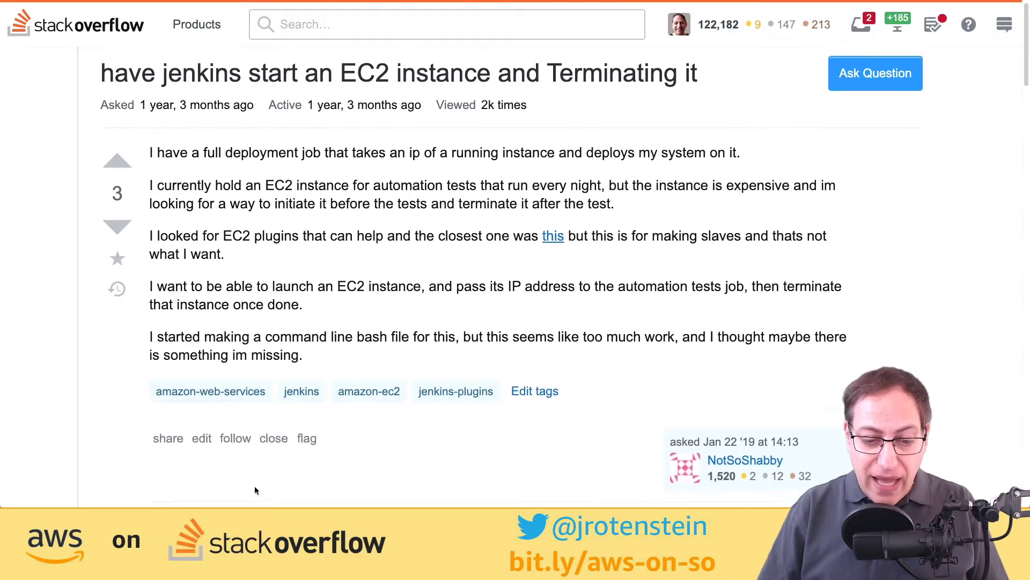
{"action": "scroll", "coordinate": [256, 485], "scroll_direction": "up", "scroll_amount": 2}
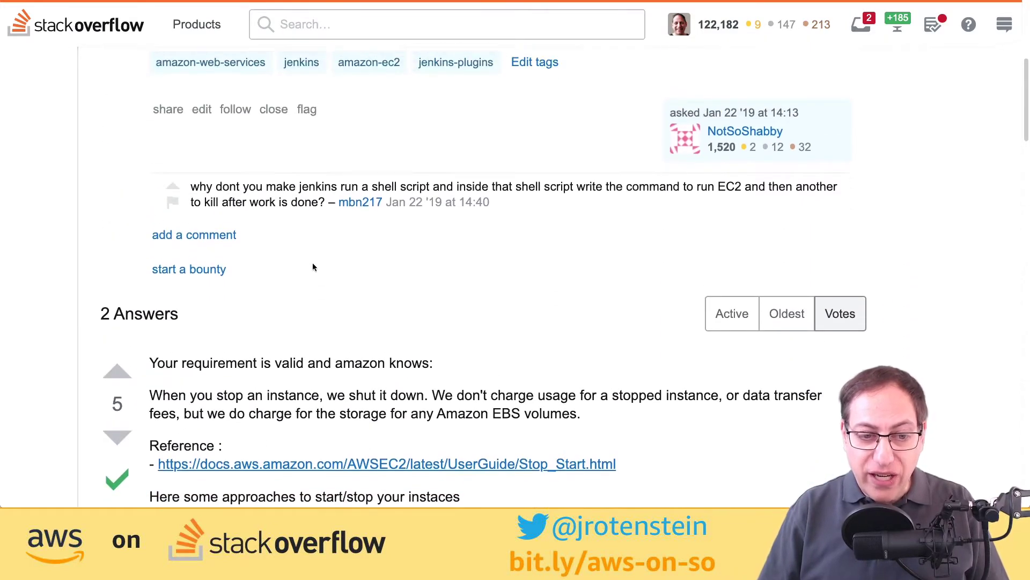
{"action": "scroll", "coordinate": [259, 257], "scroll_direction": "up", "scroll_amount": 2}
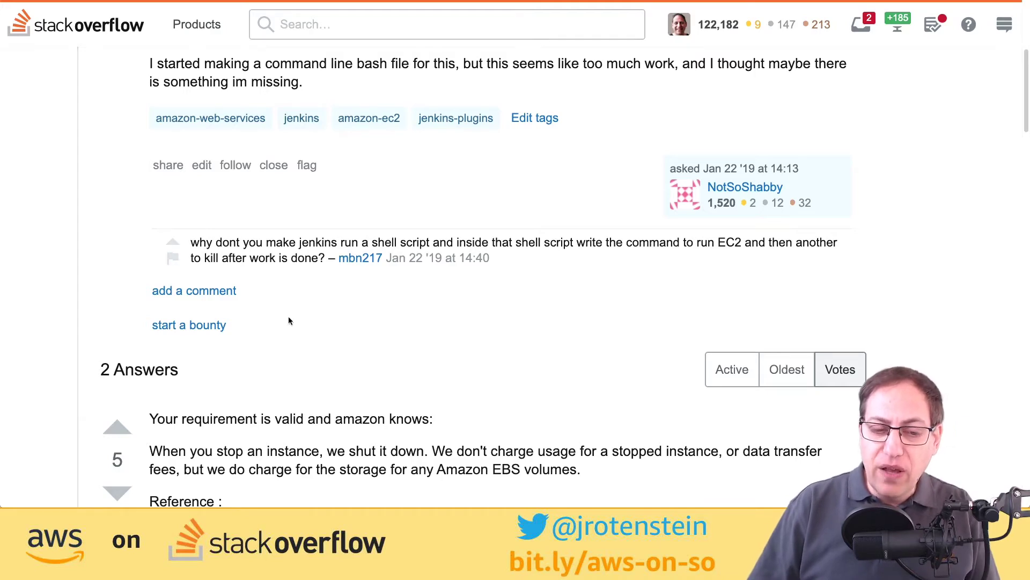
{"action": "scroll", "coordinate": [288, 317], "scroll_direction": "down", "scroll_amount": 3}
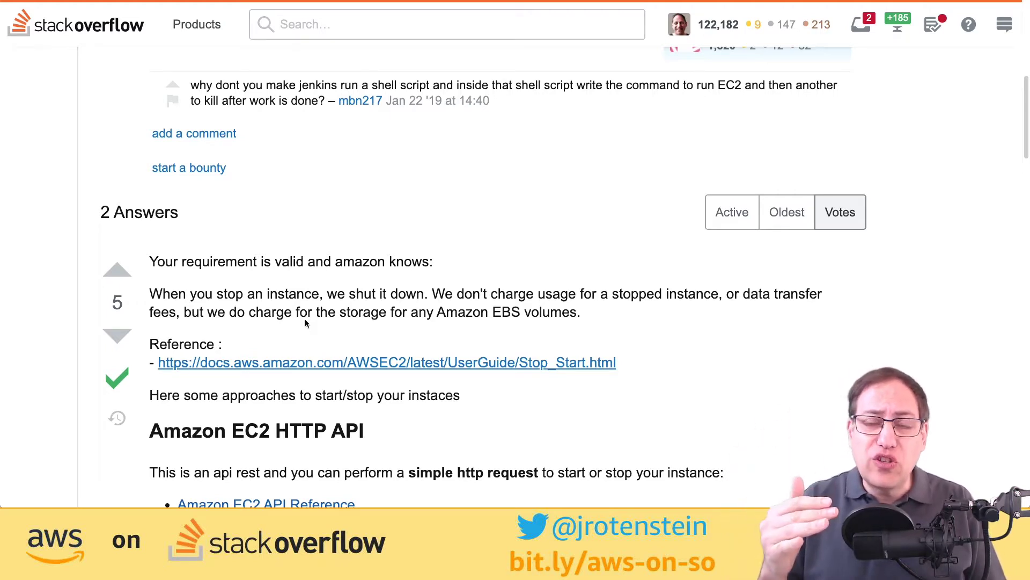
{"action": "scroll", "coordinate": [317, 224], "scroll_direction": "up", "scroll_amount": 3}
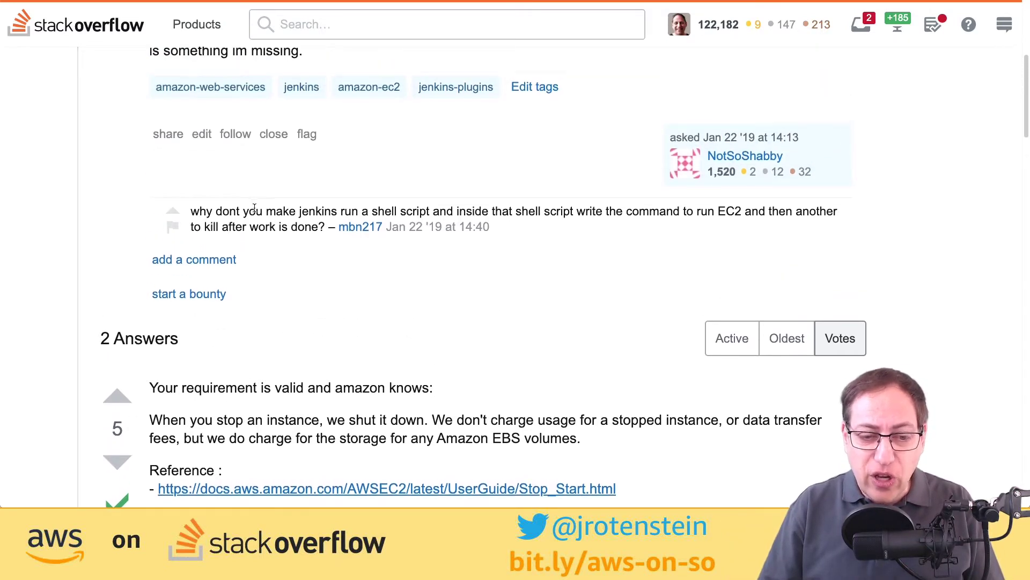
{"action": "scroll", "coordinate": [332, 307], "scroll_direction": "down", "scroll_amount": 6}
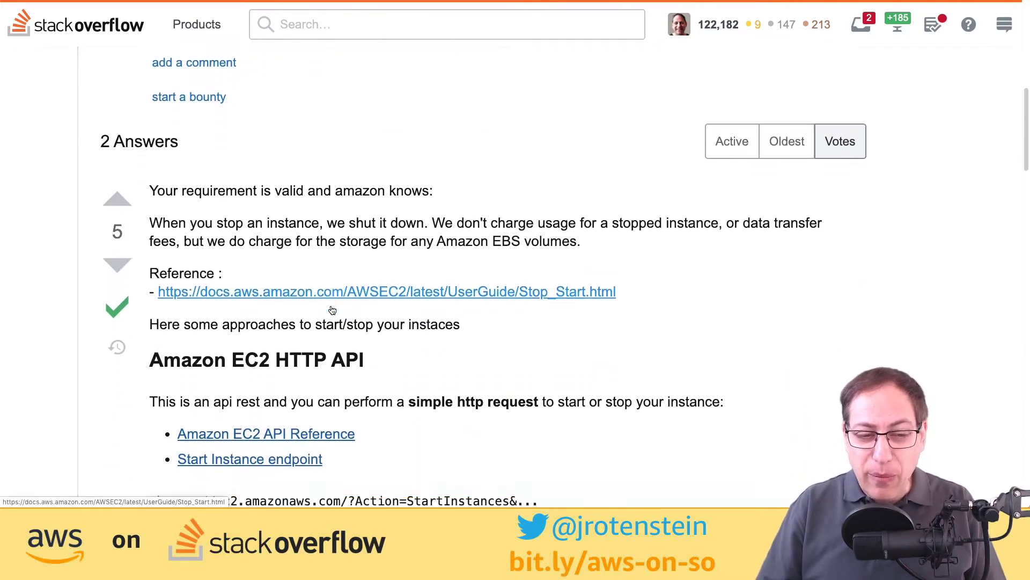
{"action": "scroll", "coordinate": [332, 310], "scroll_direction": "down", "scroll_amount": 1}
{"action": "scroll", "coordinate": [220, 86], "scroll_direction": "up", "scroll_amount": 1}
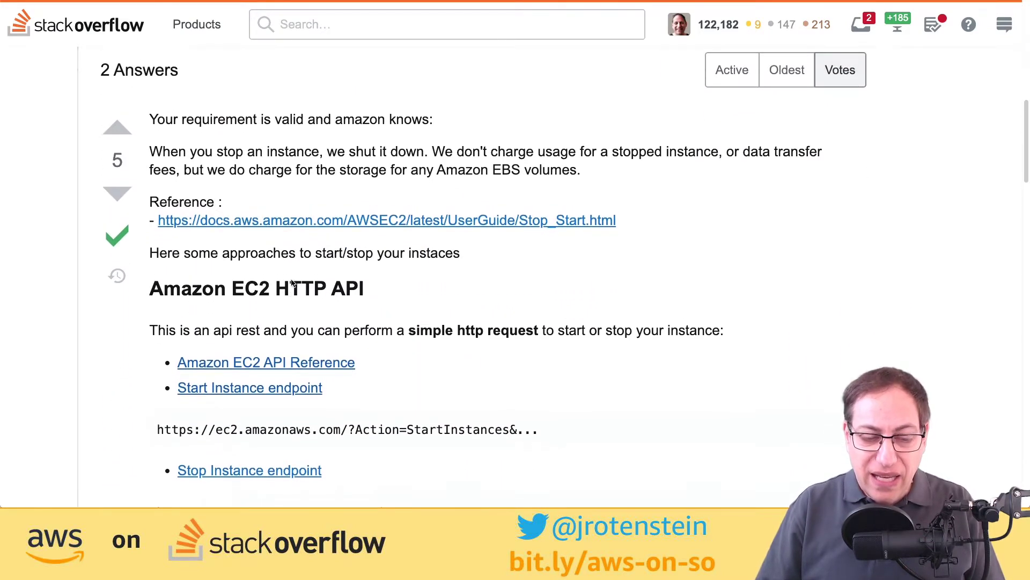
{"action": "left_click_drag", "start_coordinate": [182, 75], "coordinate": [101, 75]}
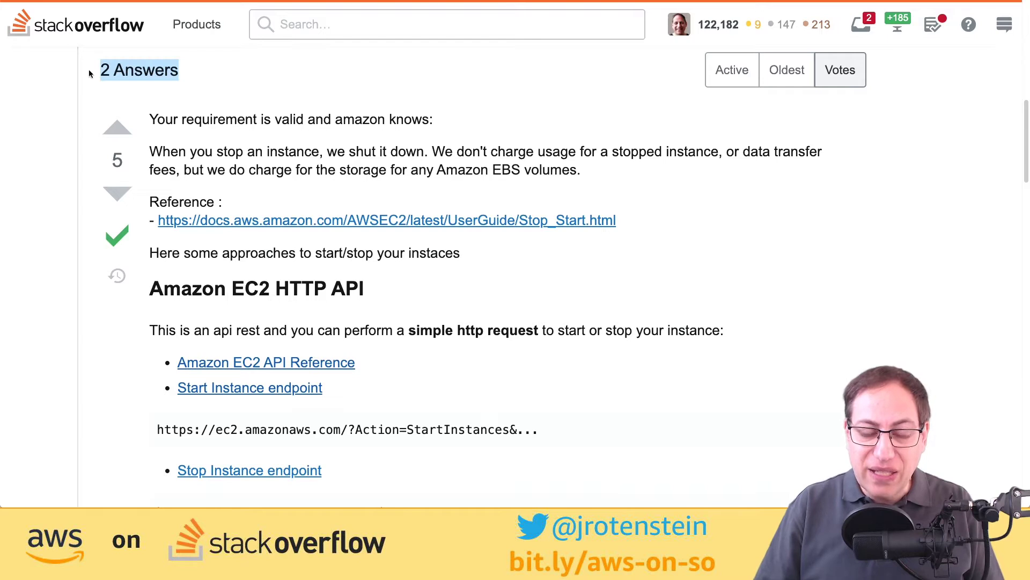
{"action": "scroll", "coordinate": [177, 202], "scroll_direction": "down", "scroll_amount": 1}
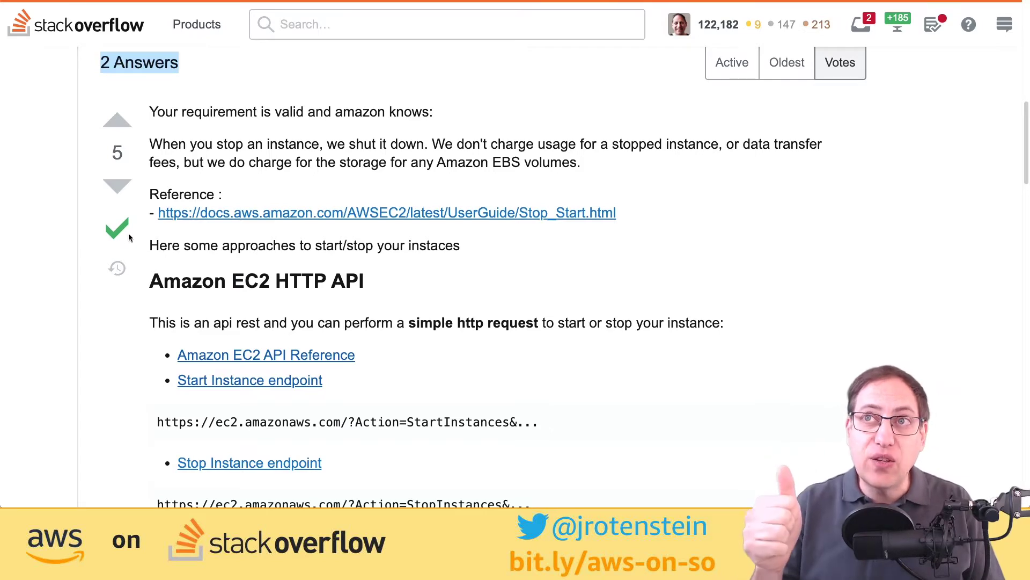
{"action": "mouse_move", "coordinate": [129, 237]}
{"action": "scroll", "coordinate": [128, 237], "scroll_direction": "down", "scroll_amount": 14}
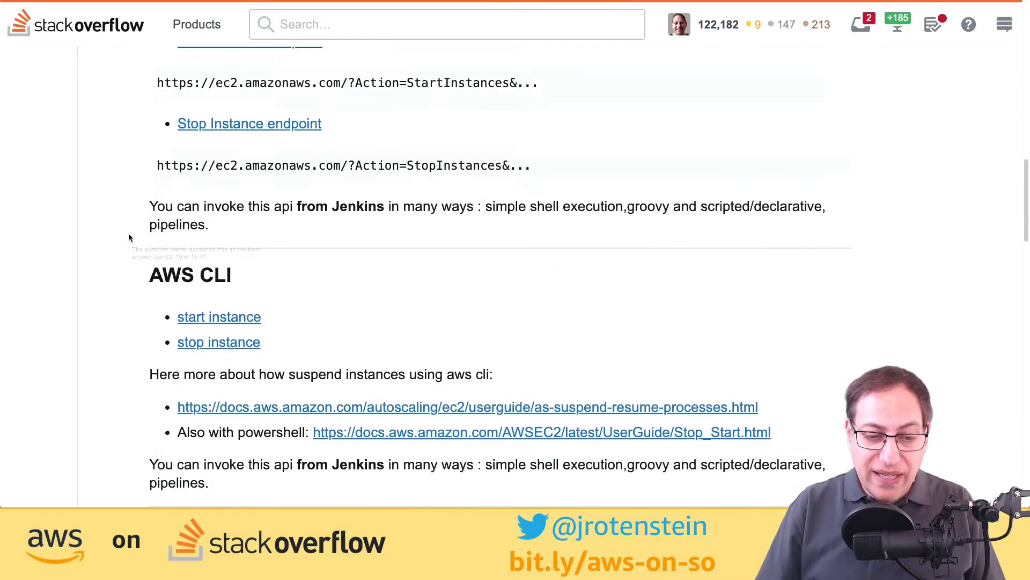
{"action": "scroll", "coordinate": [129, 238], "scroll_direction": "down", "scroll_amount": 6}
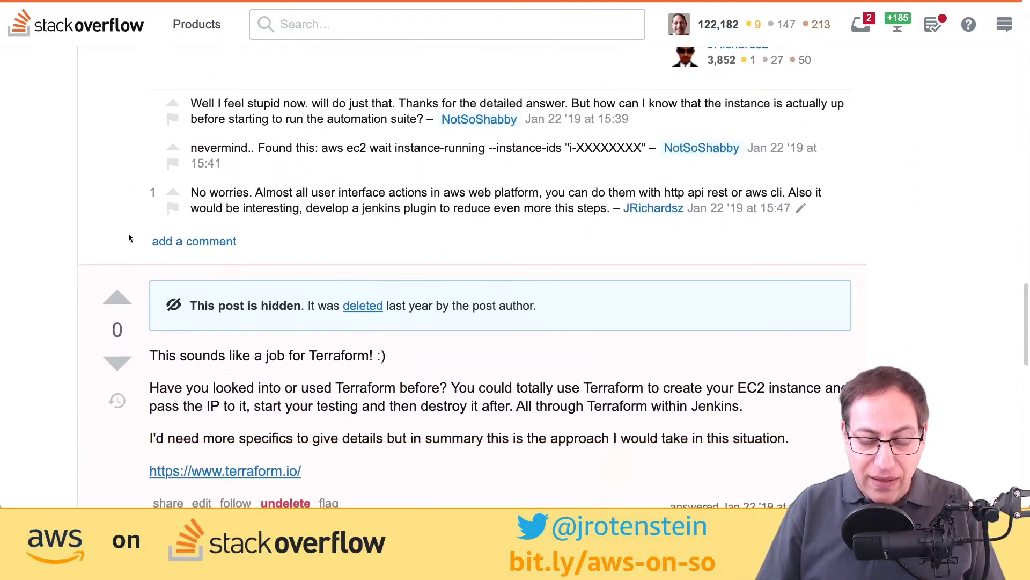
{"action": "scroll", "coordinate": [129, 237], "scroll_direction": "down", "scroll_amount": 3}
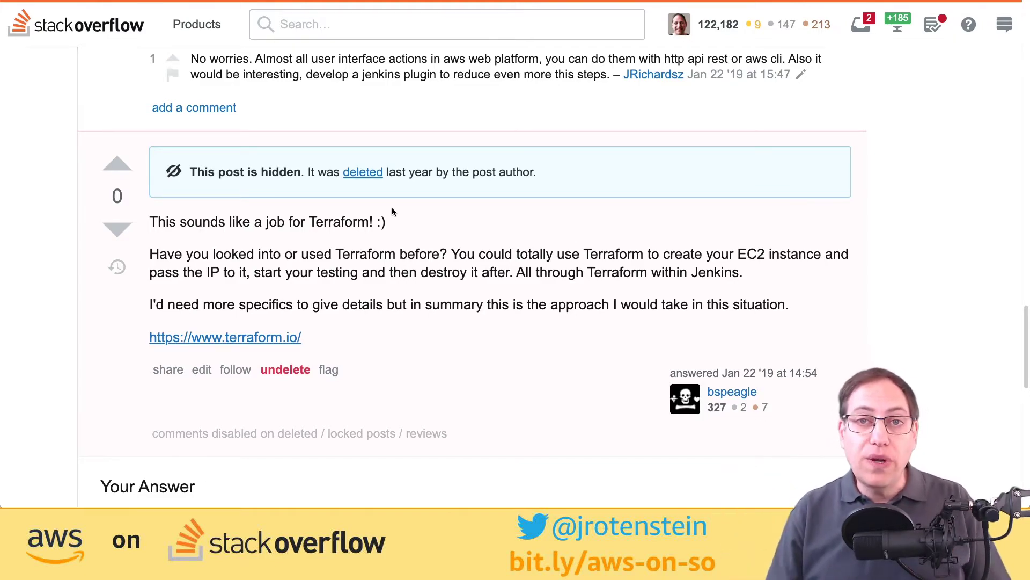
Scroll to the accepted answer noting stopped instances incur only EBS storage charges.
{"action": "key", "text": "ctrl+a"}
{"action": "scroll", "coordinate": [392, 207], "scroll_direction": "up", "scroll_amount": 15}
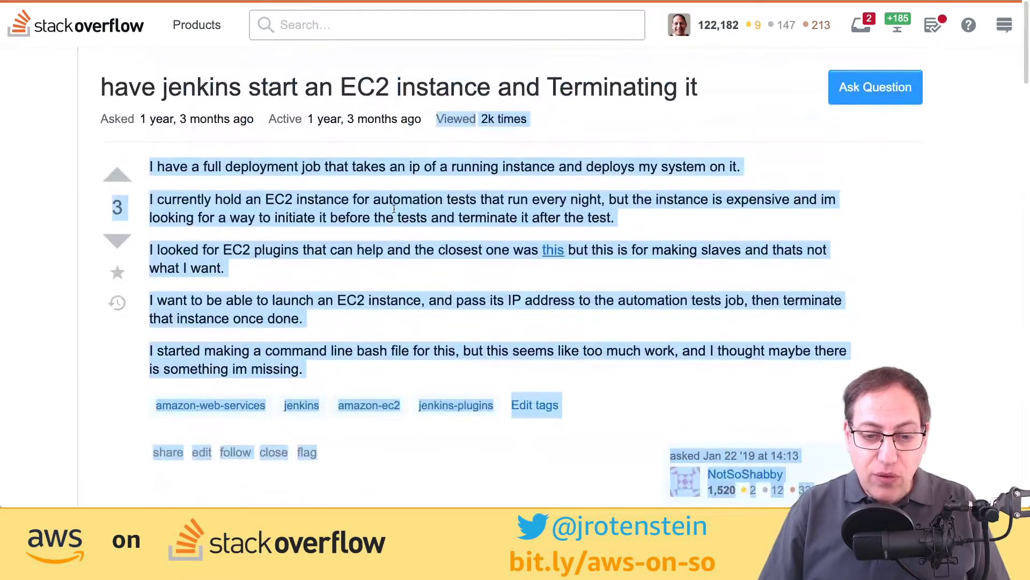
{"action": "left_click", "coordinate": [394, 209]}
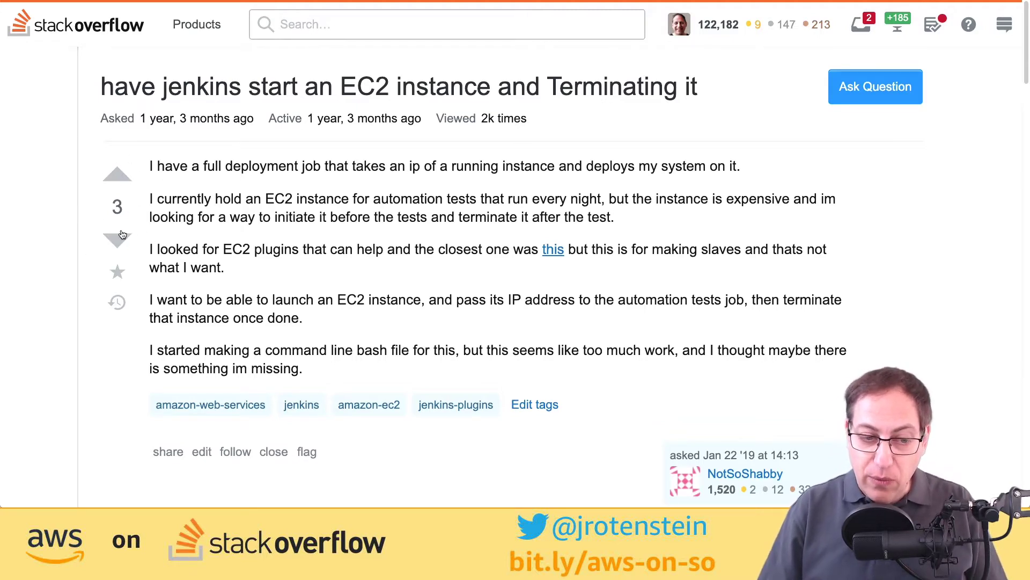
{"action": "scroll", "coordinate": [233, 251], "scroll_direction": "down", "scroll_amount": 10}
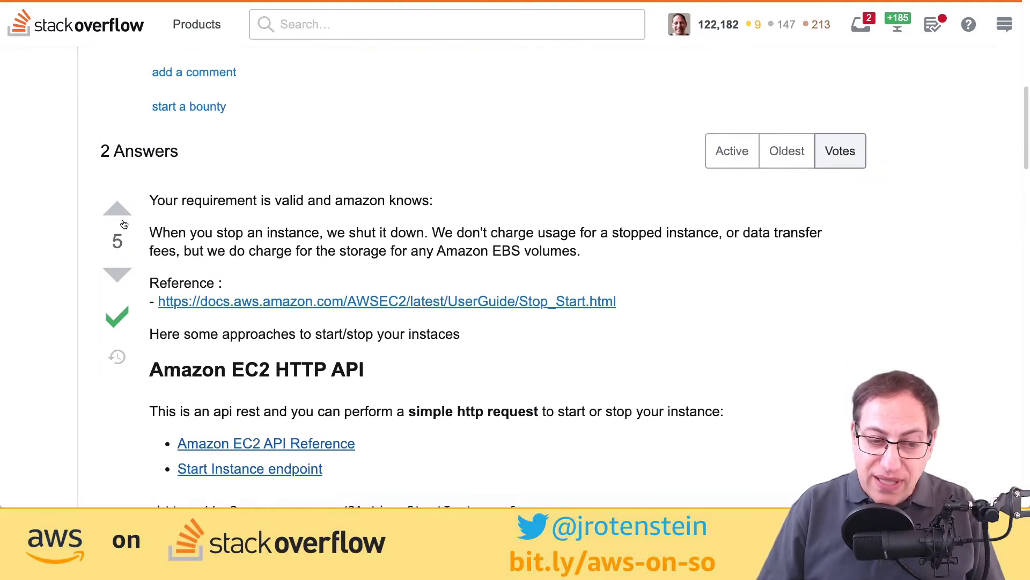
Open your own Stack Overflow profile from the top bar and focus the address bar.
{"action": "left_click", "coordinate": [712, 17]}
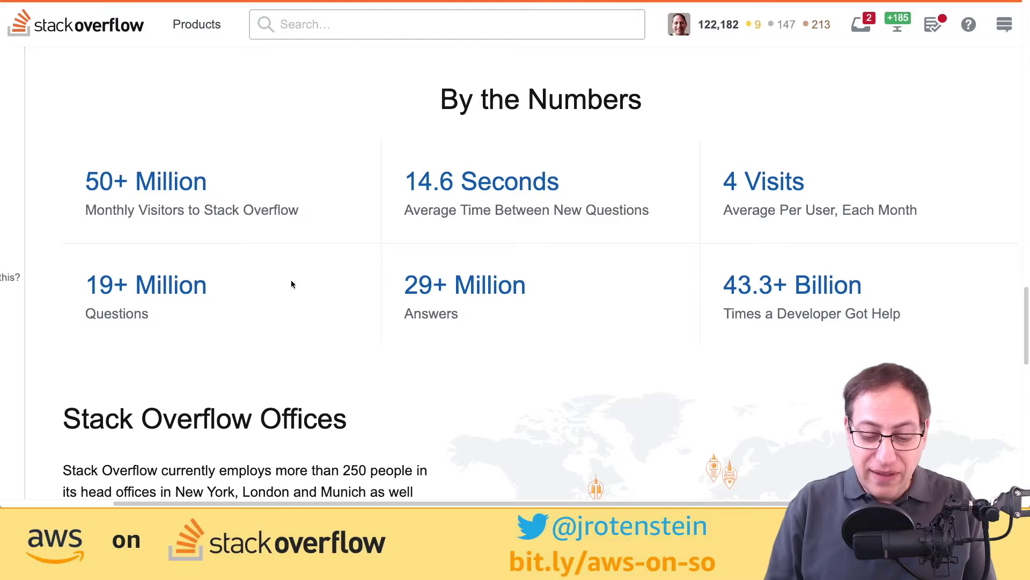
{"action": "key", "text": "super+l"}
{"action": "type", "text": "ncss.org"}
{"action": "key", "text": "Return"}
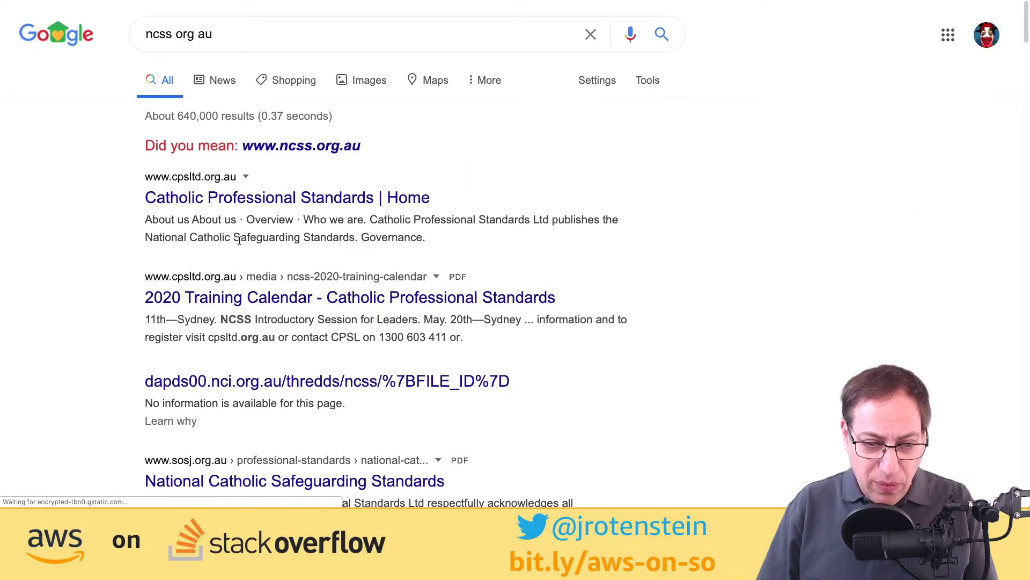
{"action": "left_click", "coordinate": [234, 38]}
{"action": "left_click", "coordinate": [66, 133]}
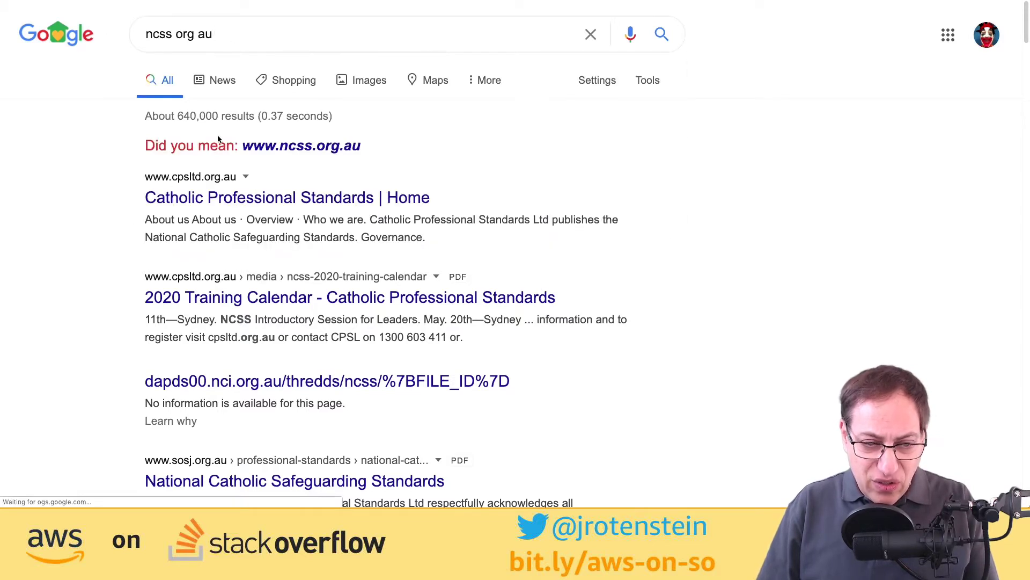
{"action": "left_click", "coordinate": [259, 153]}
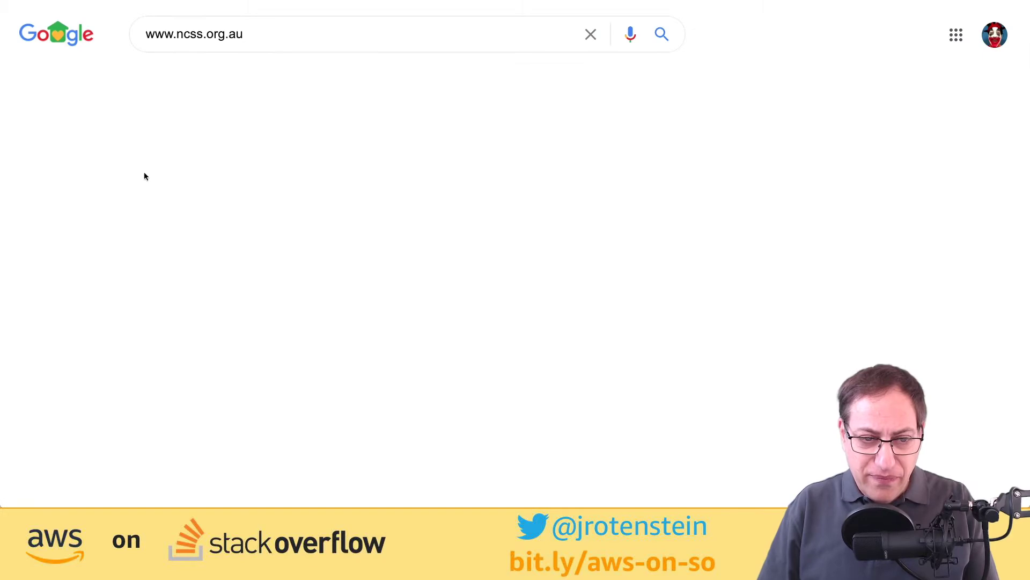
{"action": "left_click", "coordinate": [204, 170]}
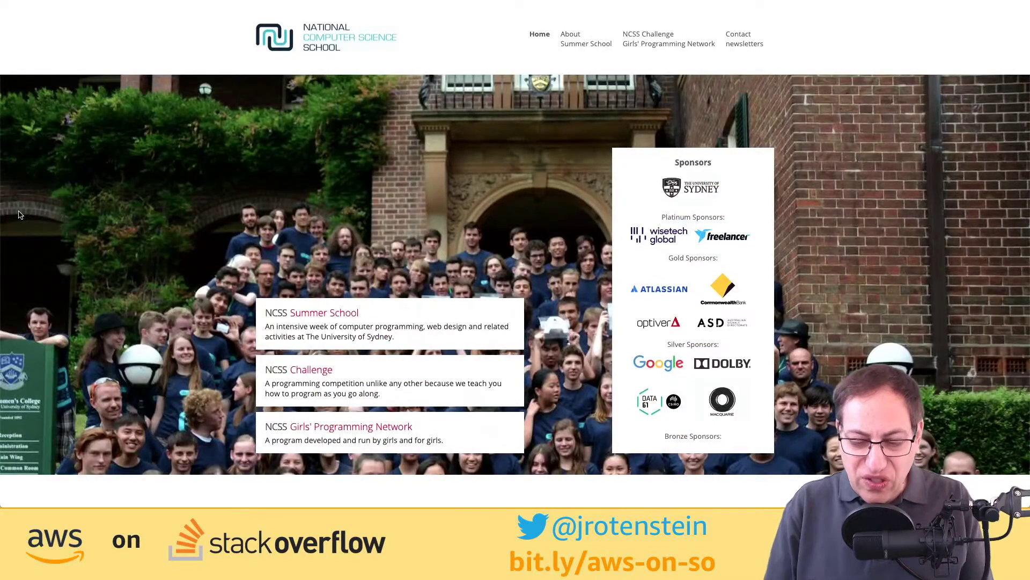
Zoom in and skim the National Computer Science School homepage.
{"action": "key", "text": "ctrl+plus"}
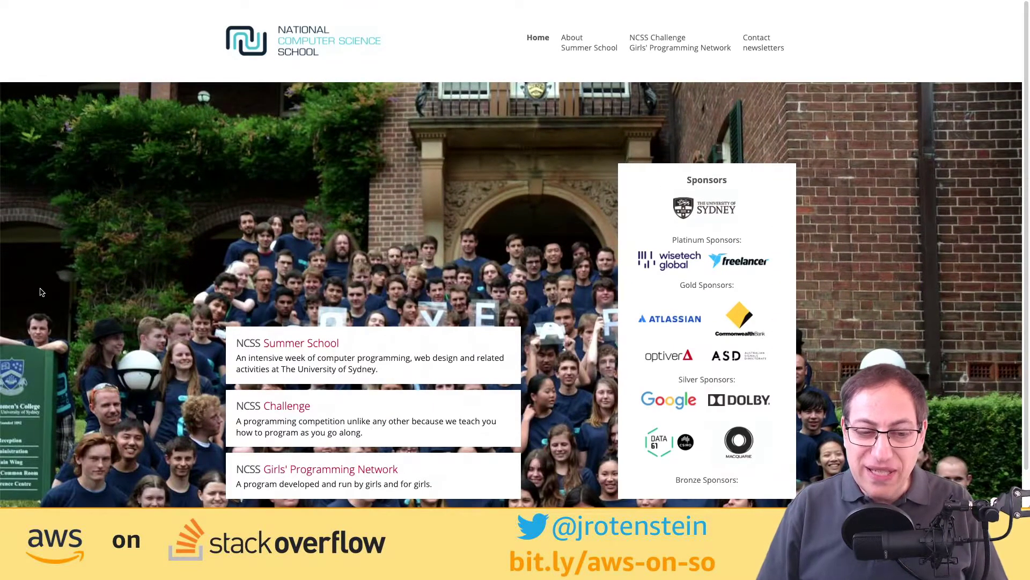
{"action": "scroll", "coordinate": [41, 292], "scroll_direction": "down", "scroll_amount": 2}
{"action": "scroll", "coordinate": [42, 291], "scroll_direction": "up", "scroll_amount": 1}
{"action": "scroll", "coordinate": [41, 291], "scroll_direction": "up", "scroll_amount": 1}
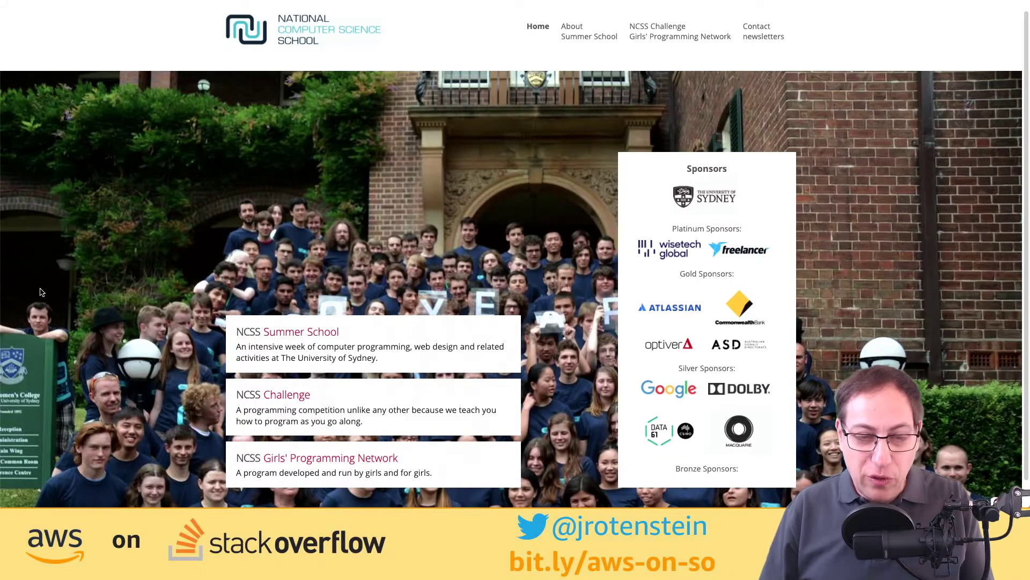
Switch back to the Stack Overflow '[amazon-*] or [aws-*] hasaccepted:false' results tab.
{"action": "key", "text": "ctrl+Tab"}
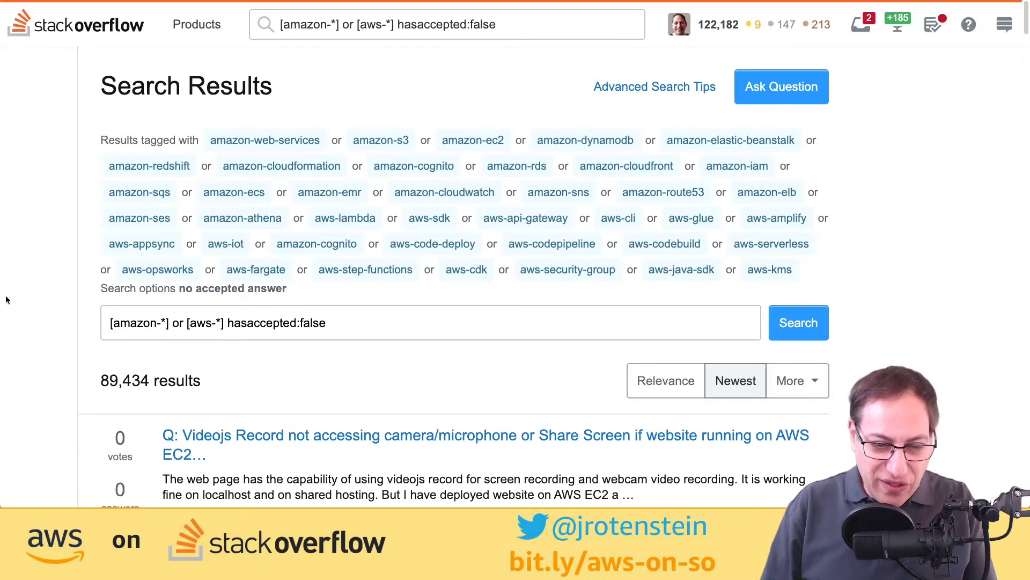
{"action": "scroll", "coordinate": [102, 301], "scroll_direction": "down", "scroll_amount": 3}
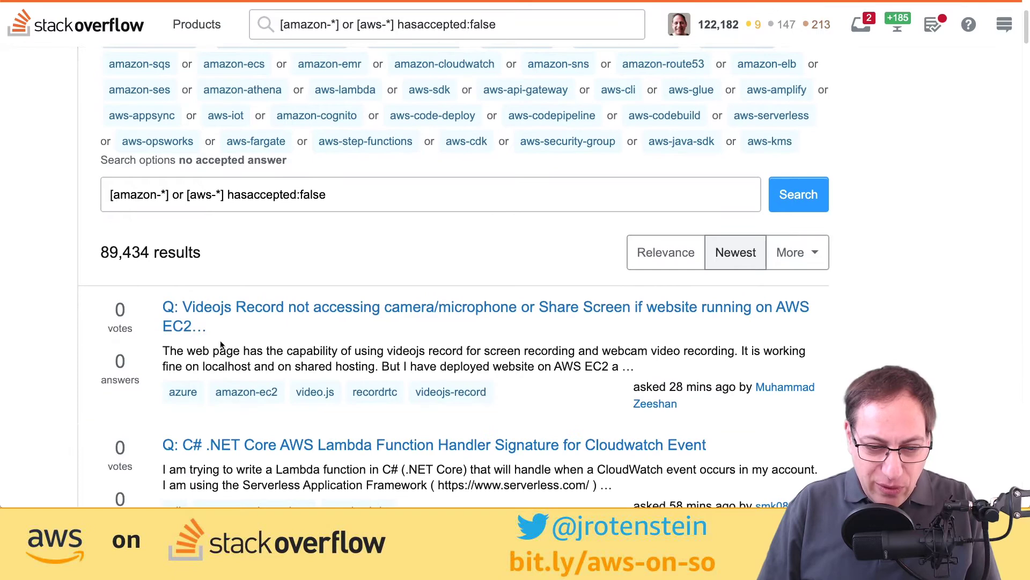
{"action": "scroll", "coordinate": [286, 359], "scroll_direction": "down", "scroll_amount": 2}
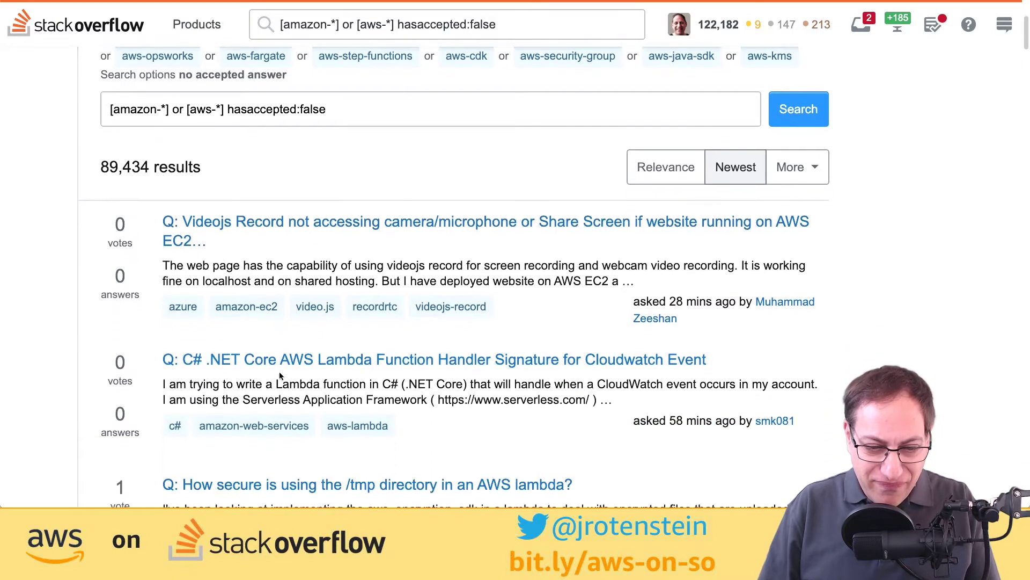
{"action": "left_click", "coordinate": [292, 425]}
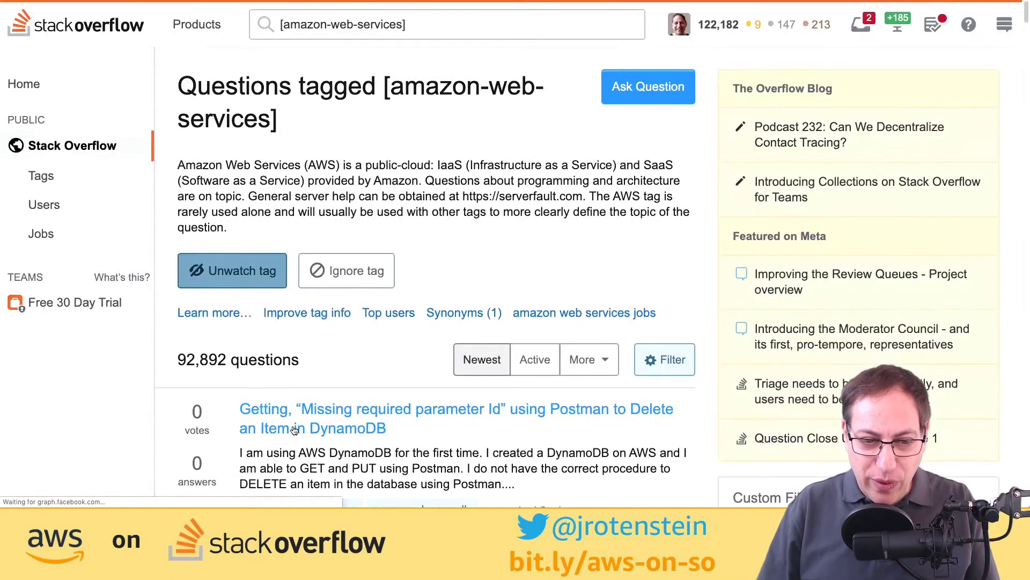
{"action": "left_click", "coordinate": [613, 214]}
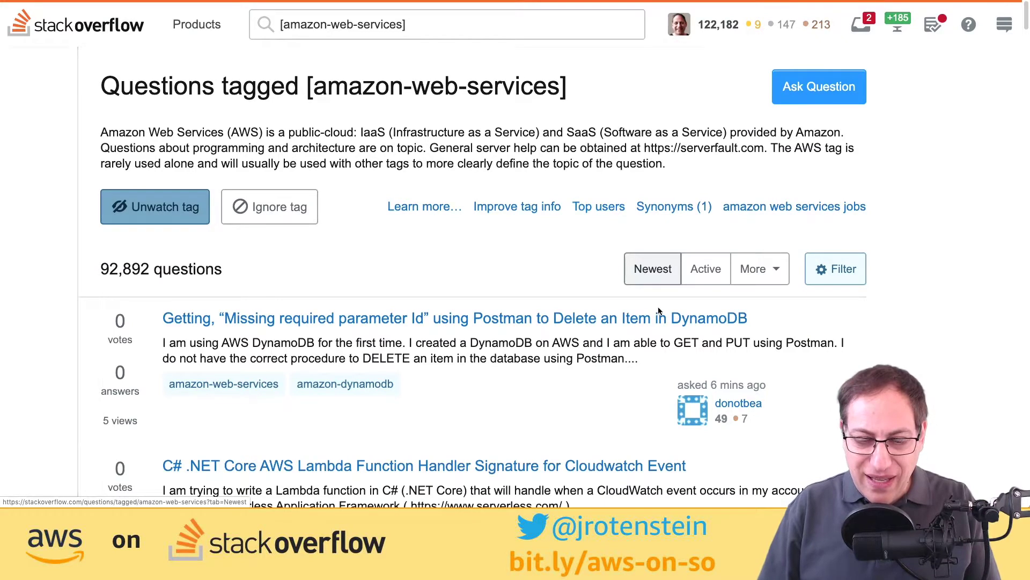
{"action": "scroll", "coordinate": [659, 311], "scroll_direction": "down", "scroll_amount": 3}
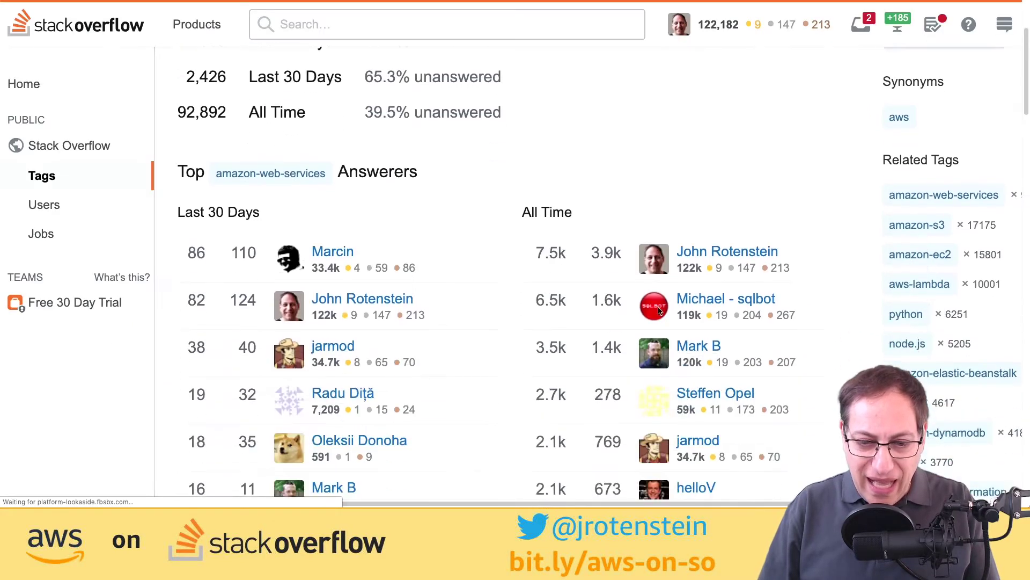
{"action": "mouse_move", "coordinate": [610, 236]}
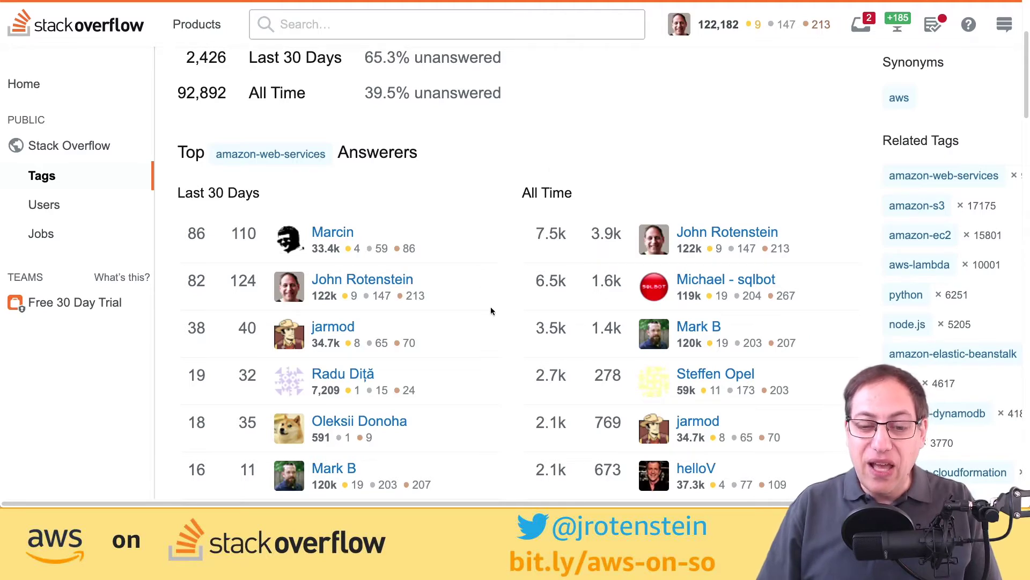
{"action": "scroll", "coordinate": [491, 307], "scroll_direction": "down", "scroll_amount": 1}
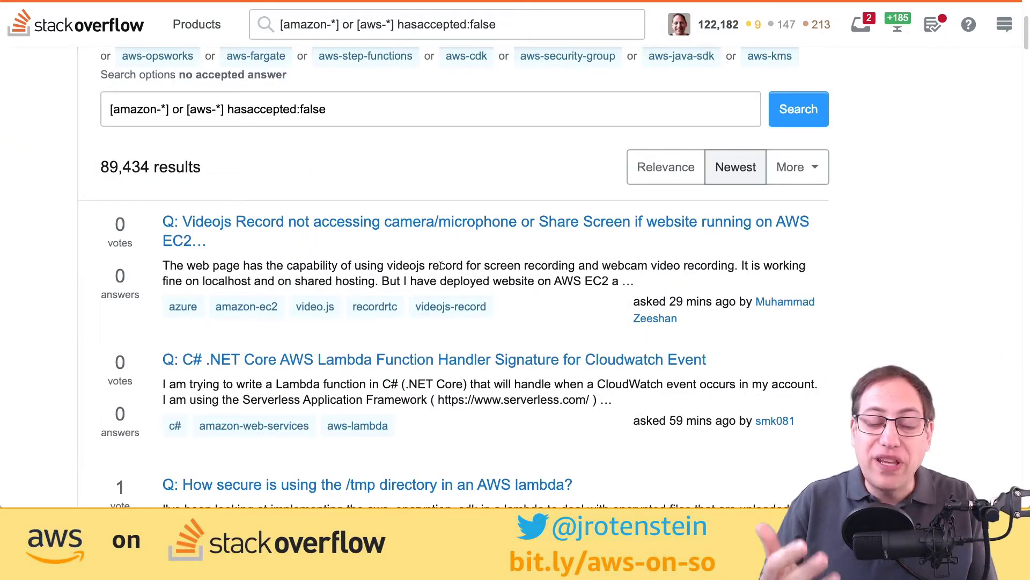
Browse the AWS results, view the lambda and python tag cards, and open 'Sentry not logging exceptions'.
{"action": "scroll", "coordinate": [479, 165], "scroll_direction": "up", "scroll_amount": 4}
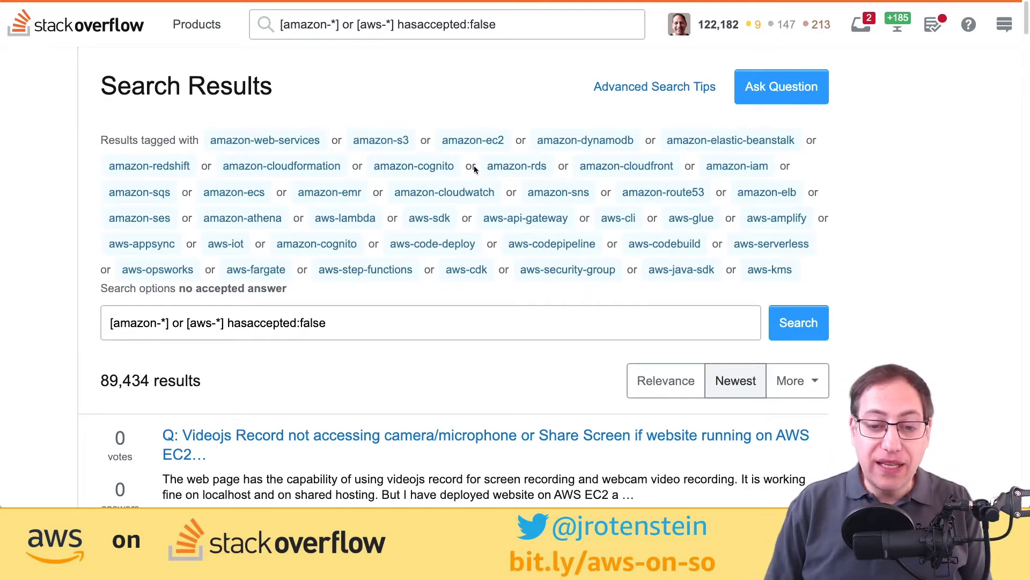
{"action": "scroll", "coordinate": [512, 329], "scroll_direction": "down", "scroll_amount": 1}
{"action": "scroll", "coordinate": [512, 329], "scroll_direction": "down", "scroll_amount": 1}
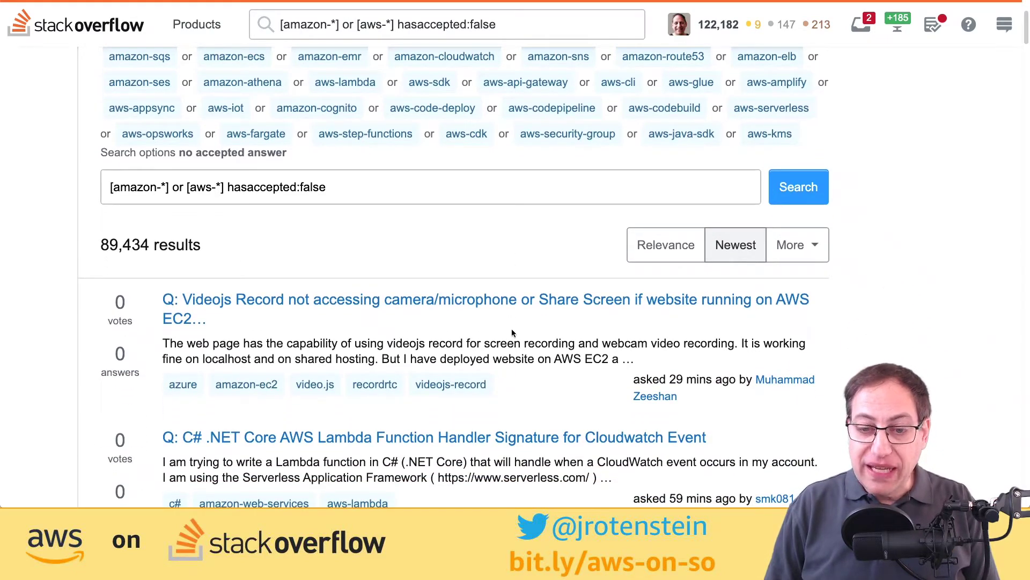
{"action": "scroll", "coordinate": [512, 332], "scroll_direction": "down", "scroll_amount": 15}
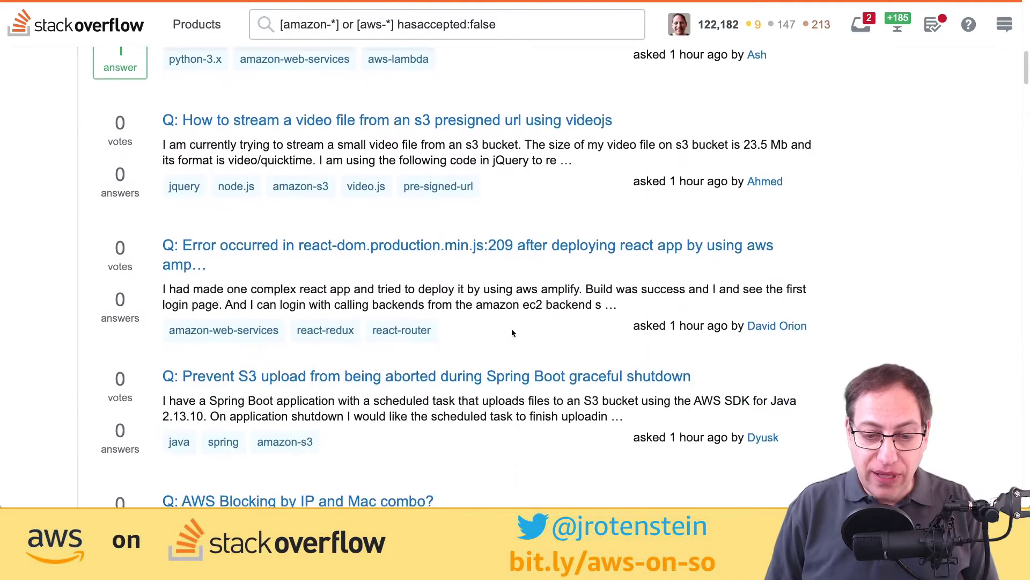
{"action": "scroll", "coordinate": [512, 332], "scroll_direction": "up", "scroll_amount": 2}
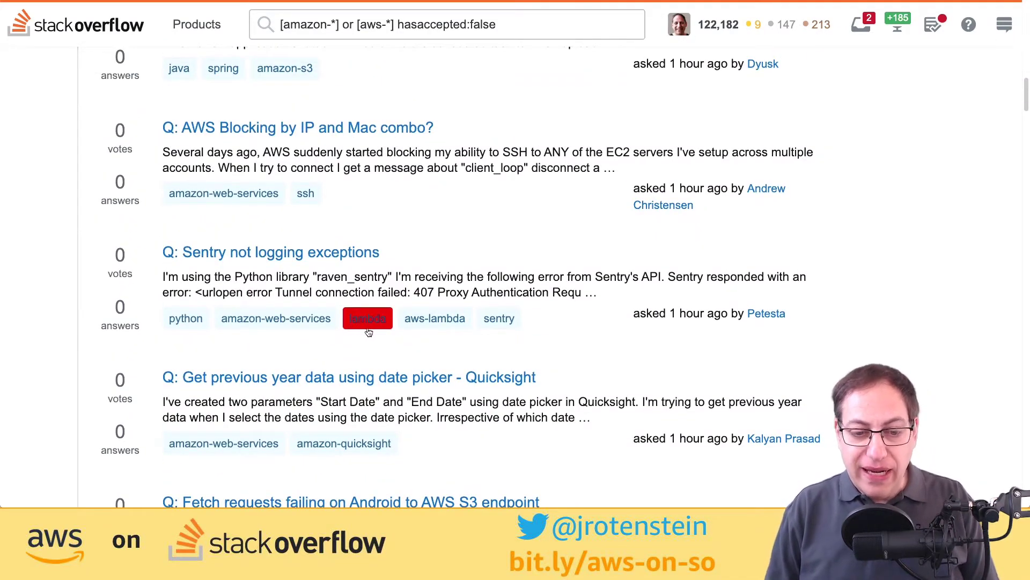
{"action": "mouse_move", "coordinate": [359, 317]}
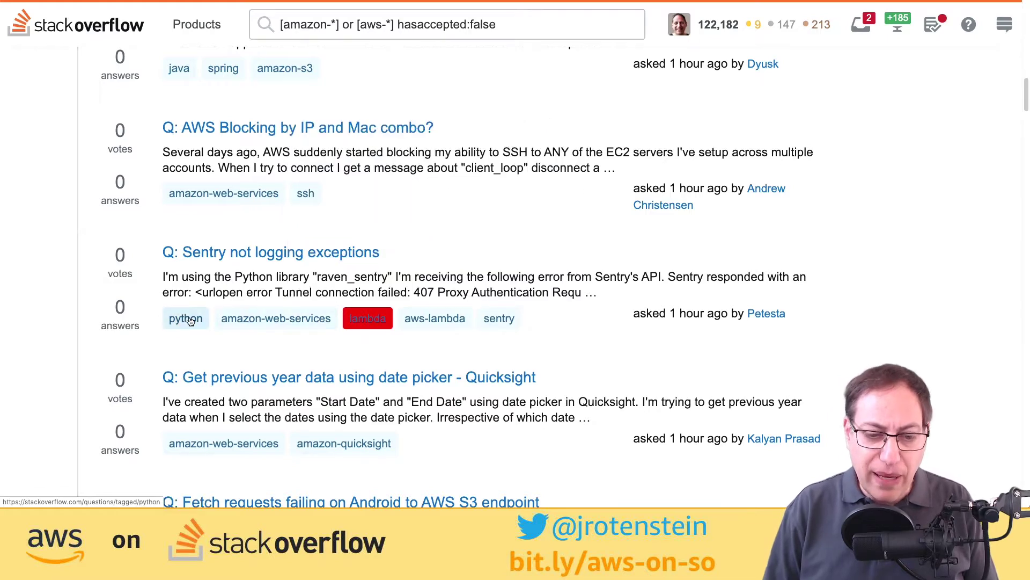
{"action": "mouse_move", "coordinate": [191, 321]}
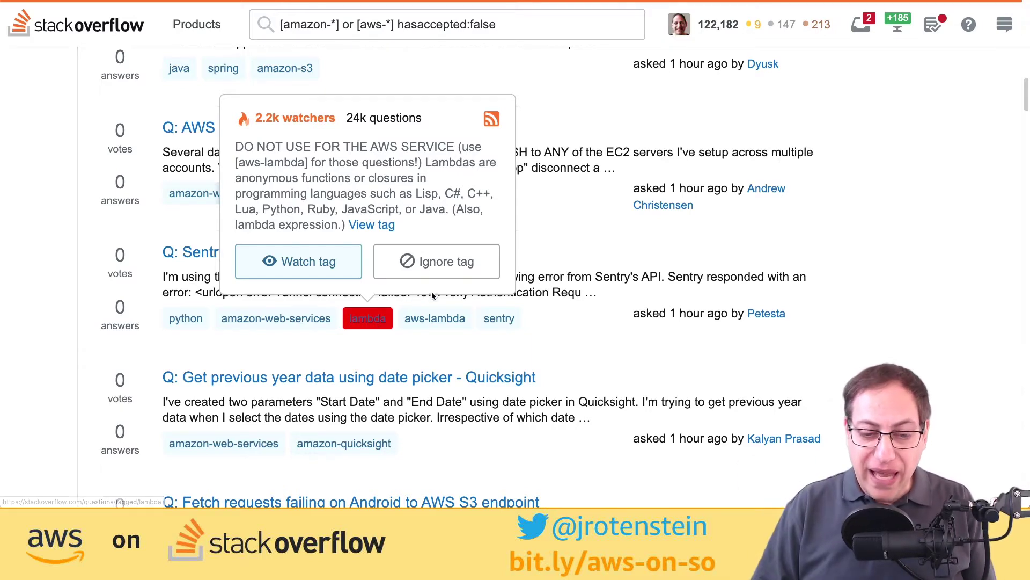
{"action": "left_click", "coordinate": [349, 253]}
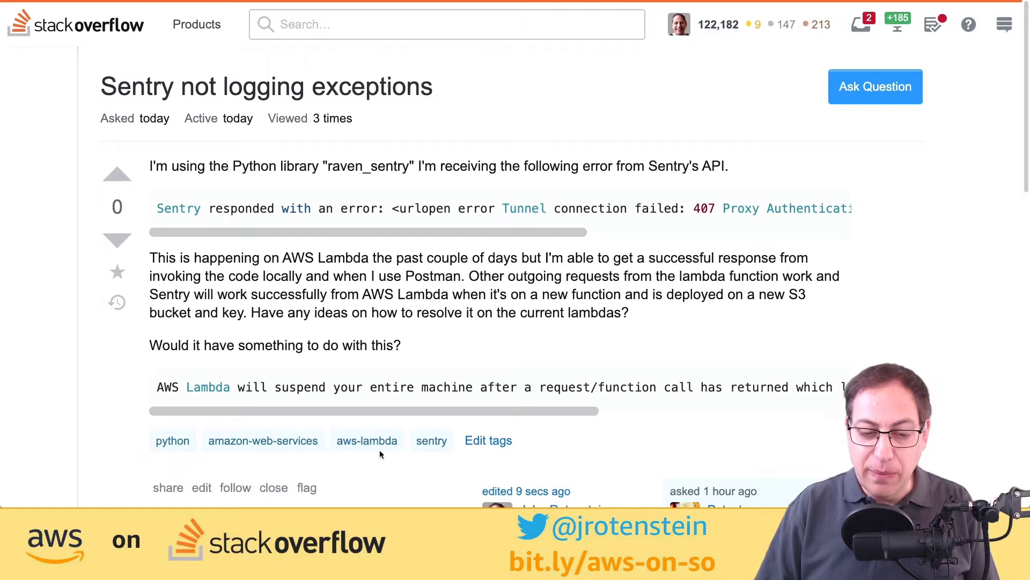
Dismiss the aws-lambda tag card and go back to the unanswered AWS results list.
{"action": "mouse_move", "coordinate": [382, 452]}
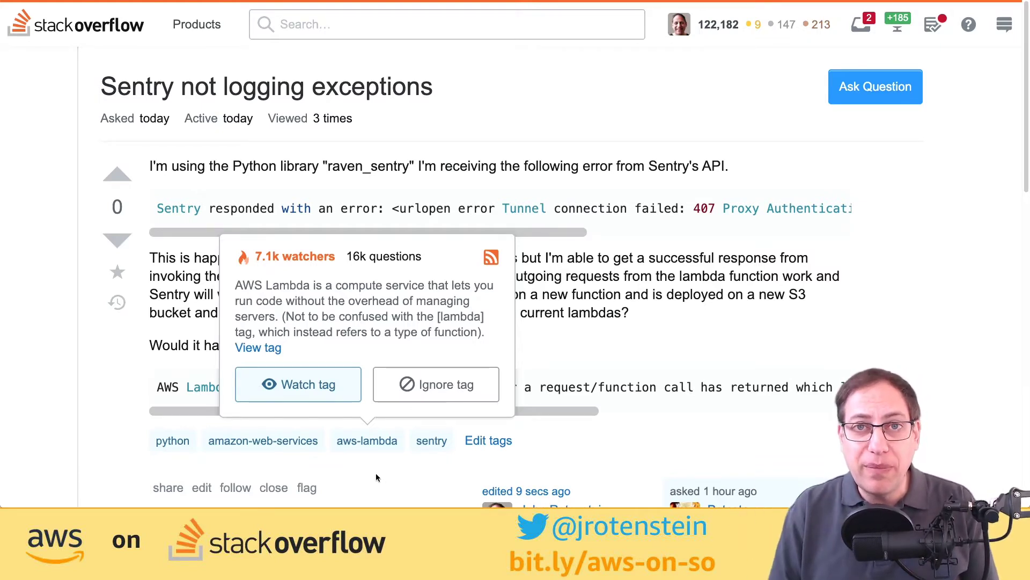
{"action": "left_click", "coordinate": [375, 477]}
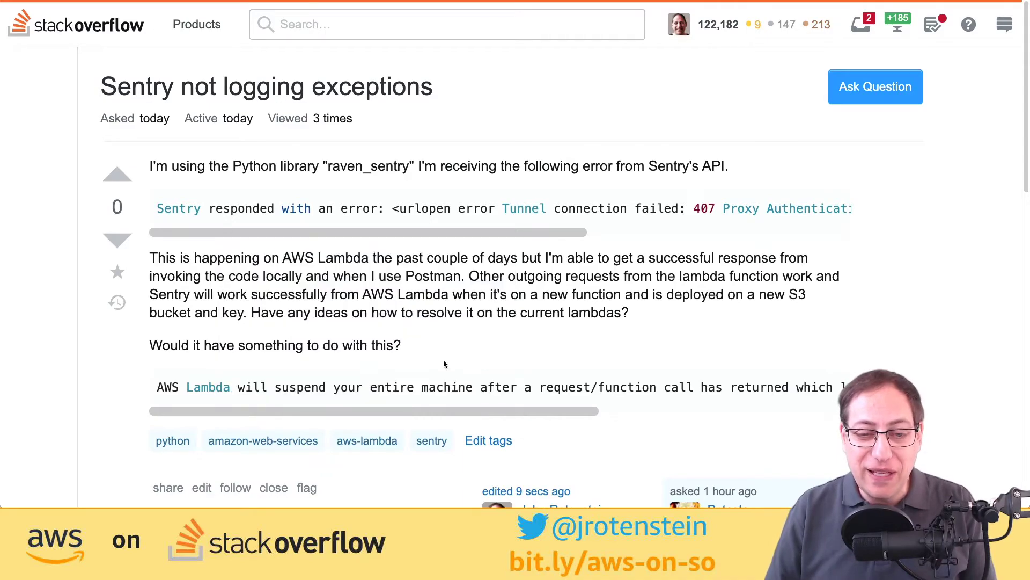
{"action": "key", "text": "alt+Left"}
{"action": "scroll", "coordinate": [517, 304], "scroll_direction": "up", "scroll_amount": 10}
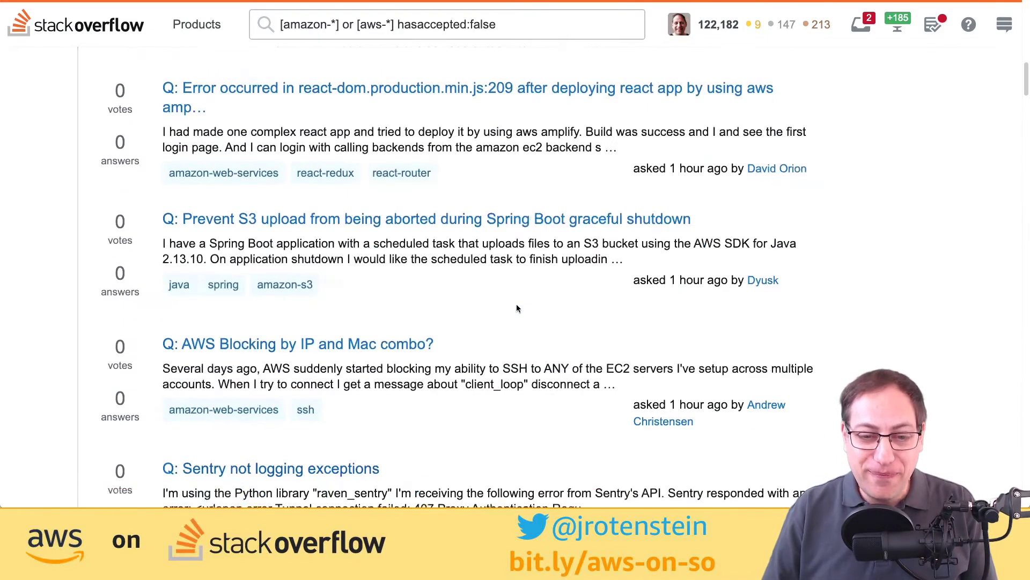
{"action": "left_click", "coordinate": [517, 309]}
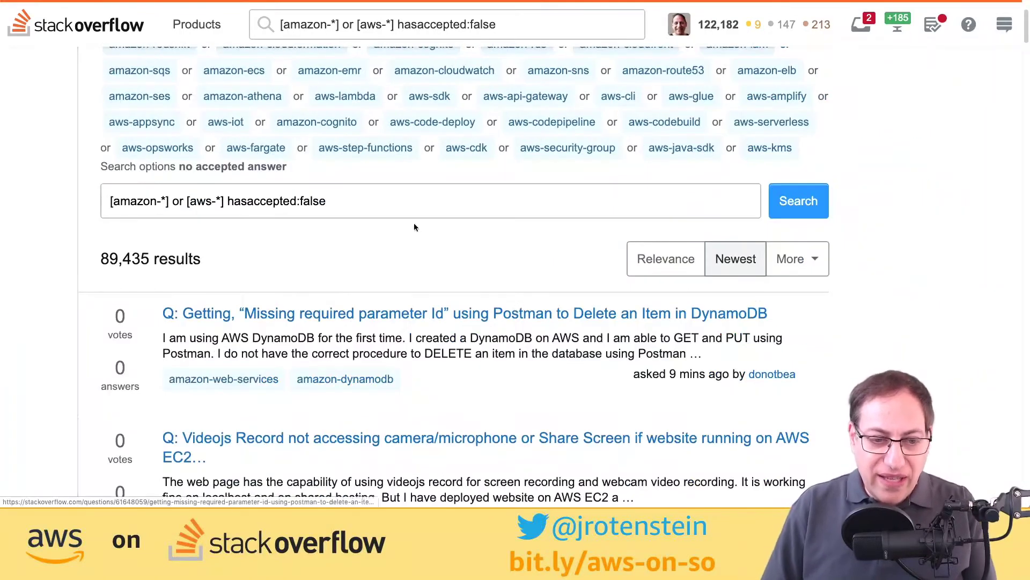
{"action": "left_click_drag", "start_coordinate": [228, 199], "coordinate": [109, 202]}
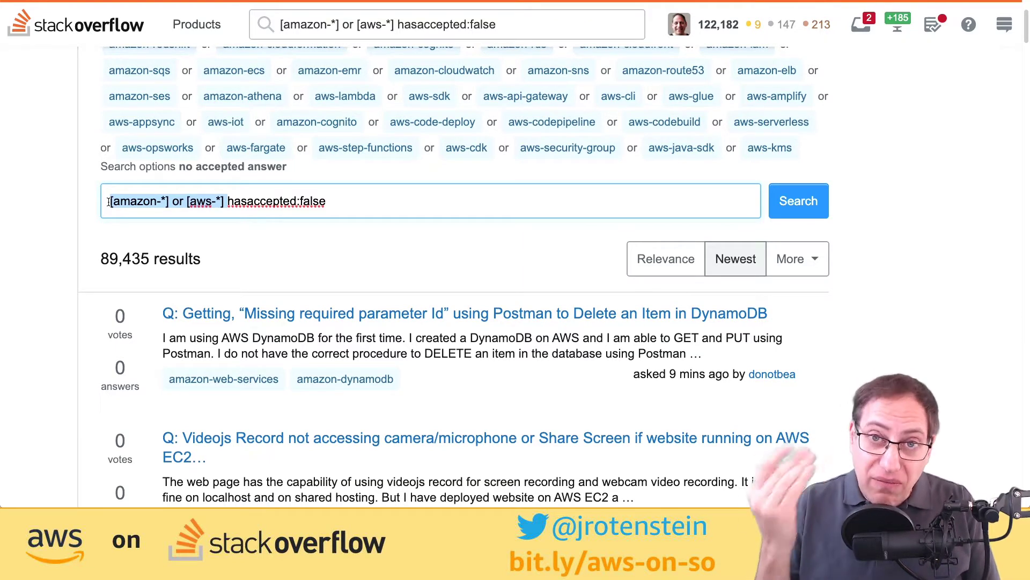
{"action": "left_click_drag", "start_coordinate": [339, 202], "coordinate": [228, 202]}
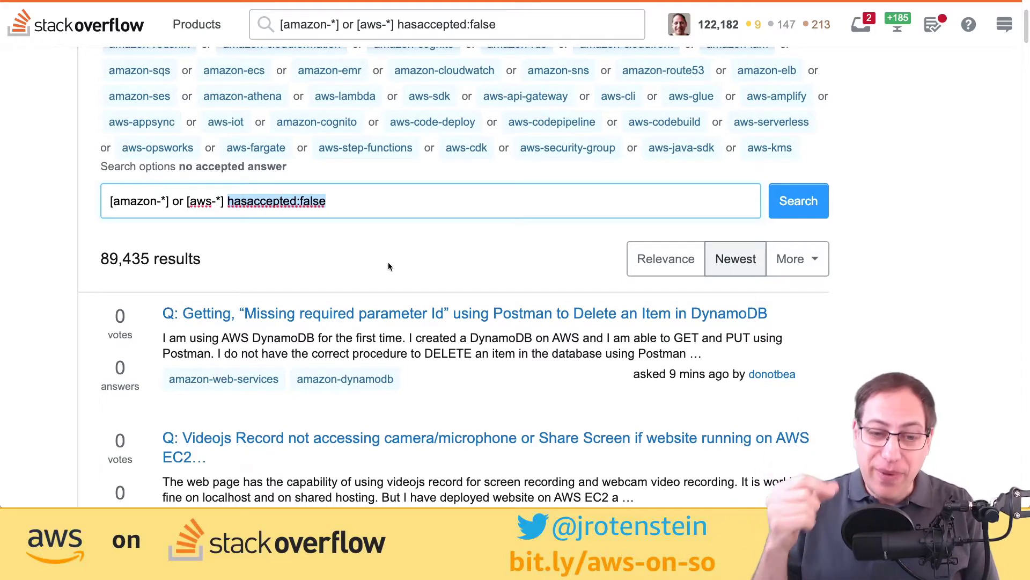
{"action": "scroll", "coordinate": [507, 342], "scroll_direction": "down", "scroll_amount": 2}
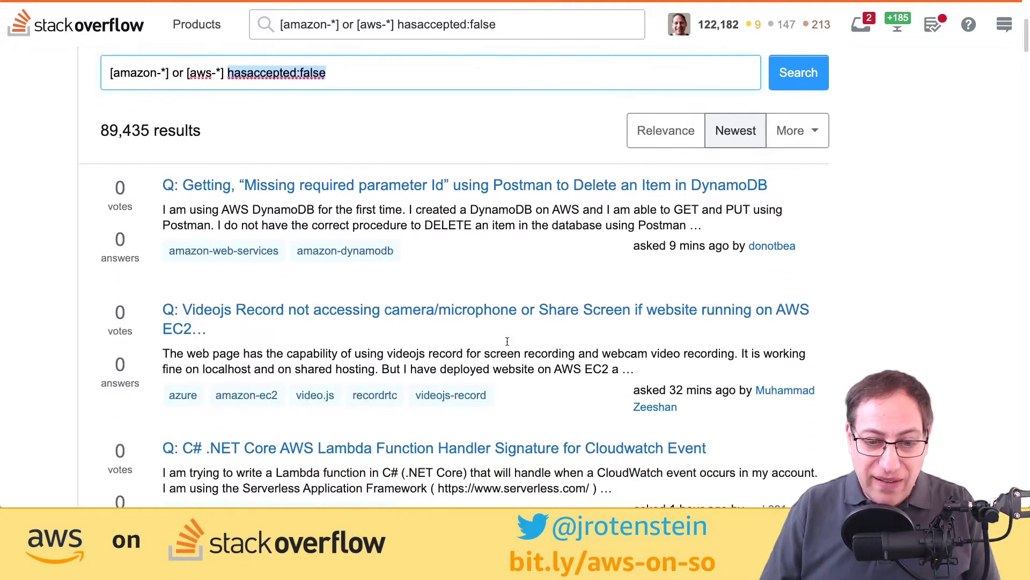
{"action": "scroll", "coordinate": [507, 341], "scroll_direction": "down", "scroll_amount": 1}
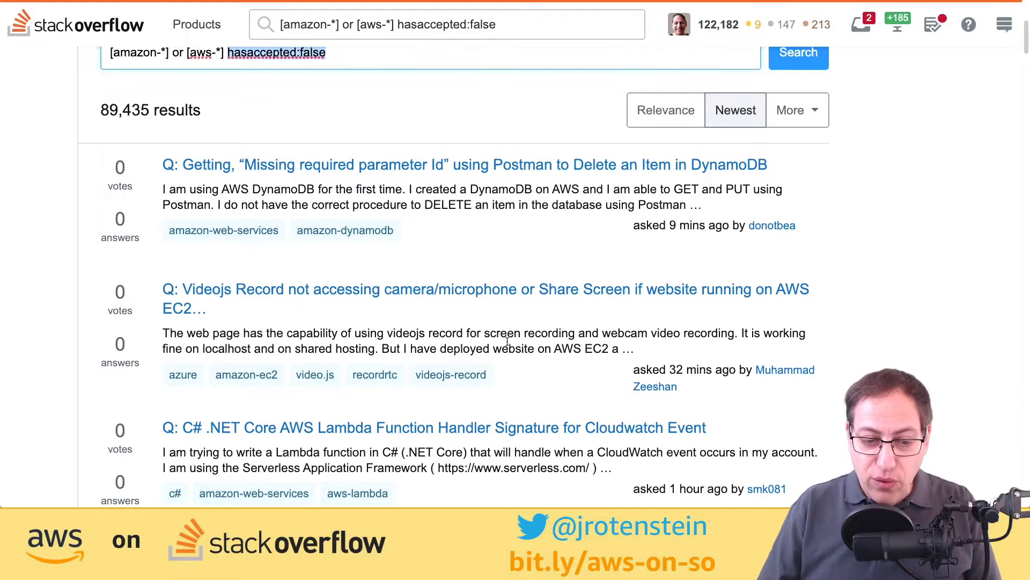
{"action": "scroll", "coordinate": [507, 341], "scroll_direction": "down", "scroll_amount": 5}
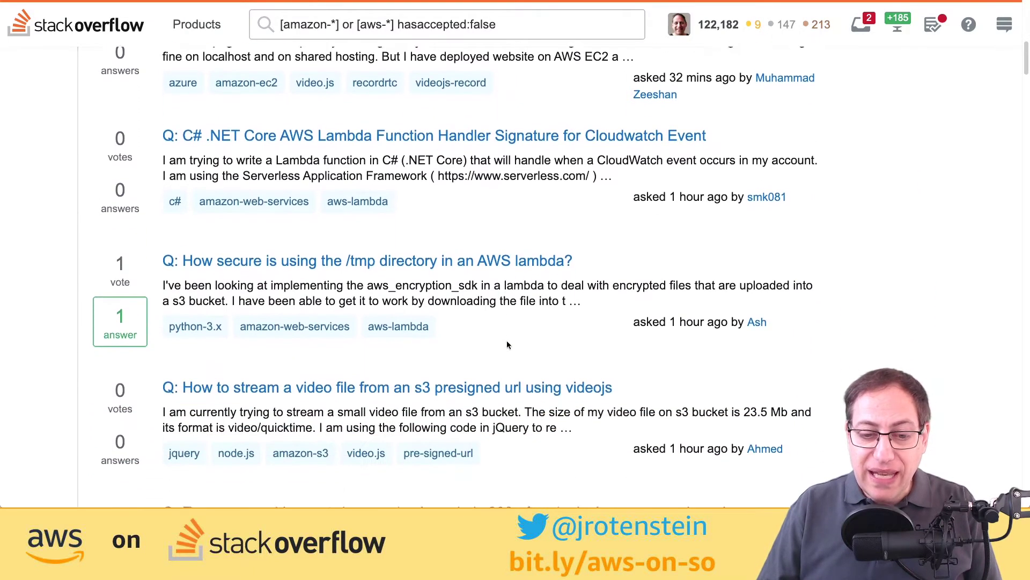
{"action": "scroll", "coordinate": [507, 345], "scroll_direction": "down", "scroll_amount": 1}
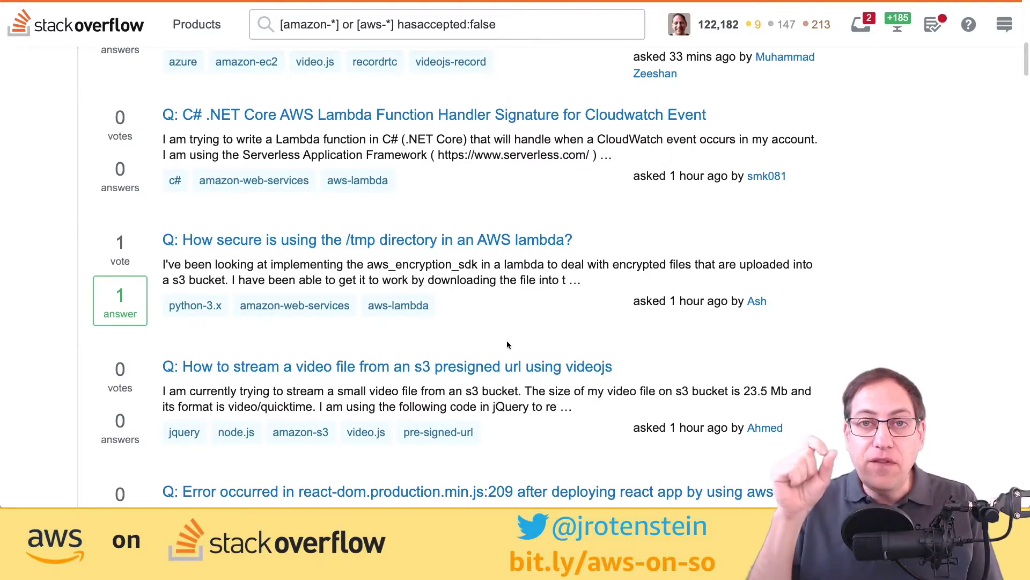
Show your profile's 84 badges, including Nice Answer ×129 and Enlightened ×78.
{"action": "left_click", "coordinate": [728, 31]}
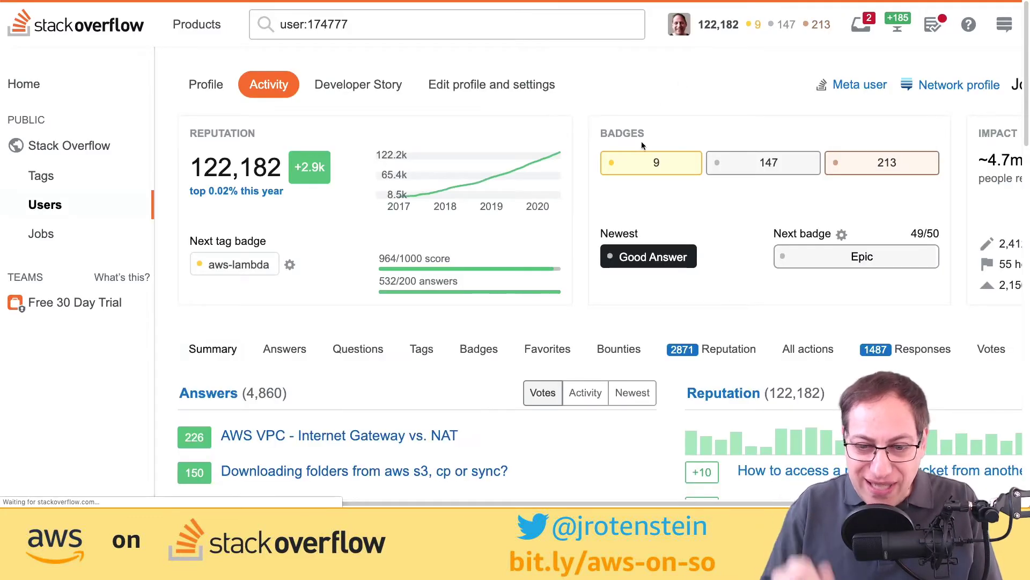
{"action": "scroll", "coordinate": [514, 348], "scroll_direction": "down", "scroll_amount": 3}
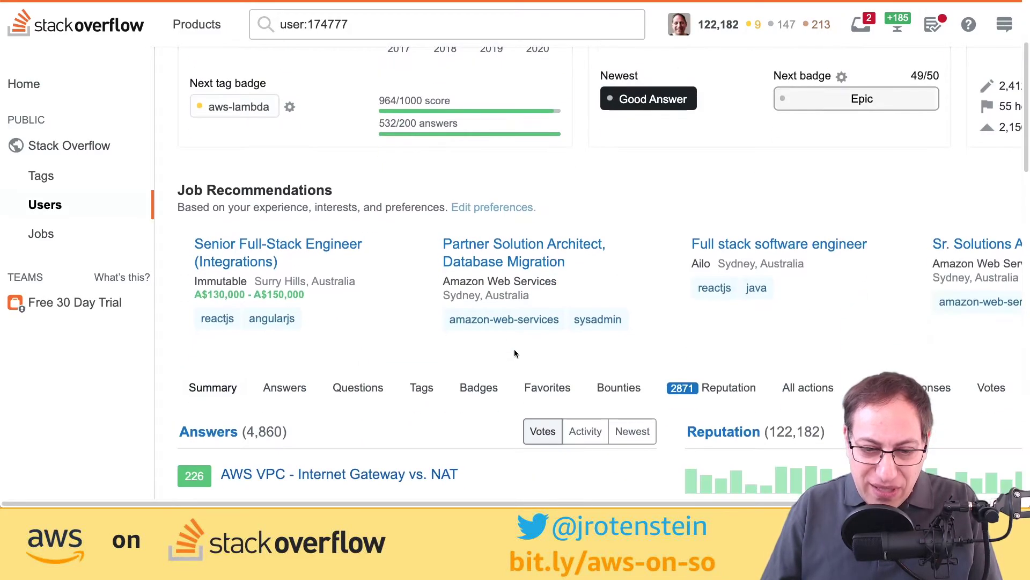
{"action": "left_click", "coordinate": [479, 389]}
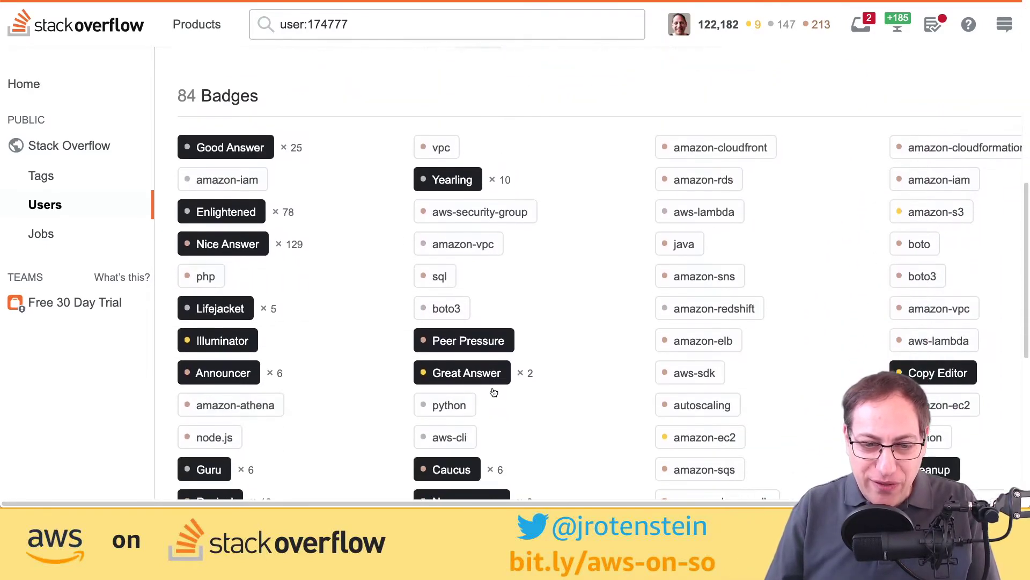
{"action": "scroll", "coordinate": [563, 377], "scroll_direction": "right", "scroll_amount": 2}
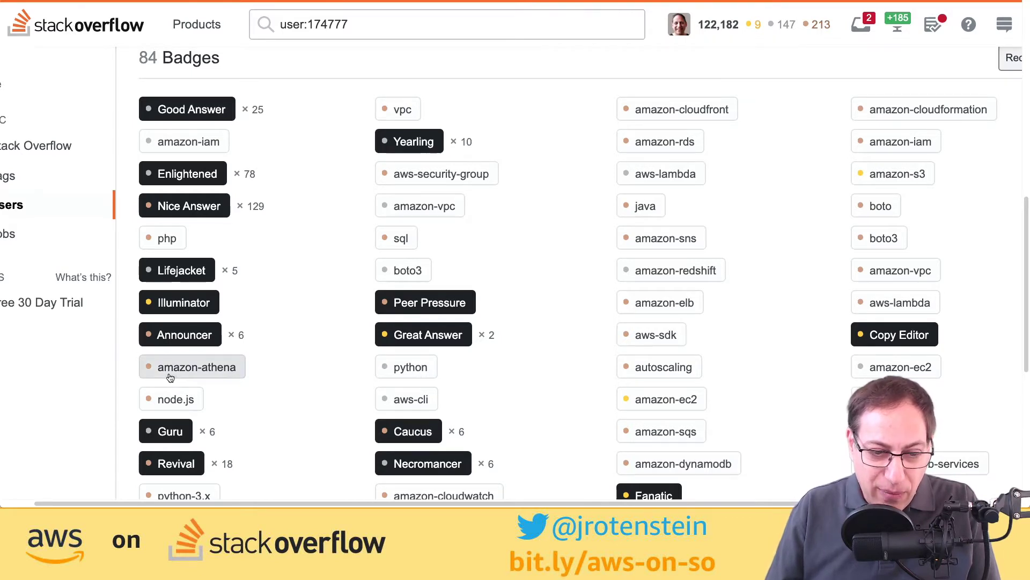
{"action": "mouse_move", "coordinate": [228, 366]}
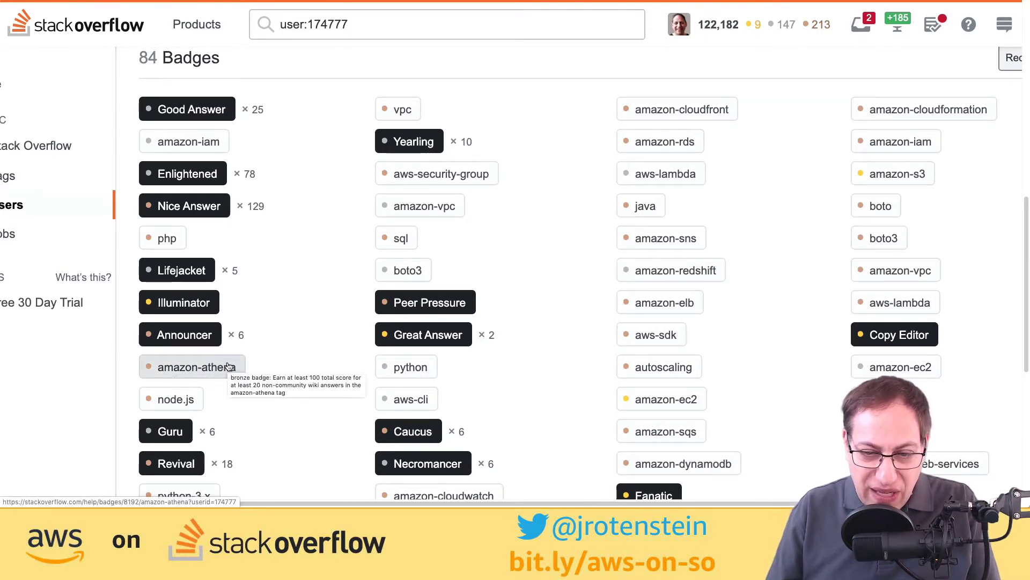
{"action": "mouse_move", "coordinate": [886, 179]}
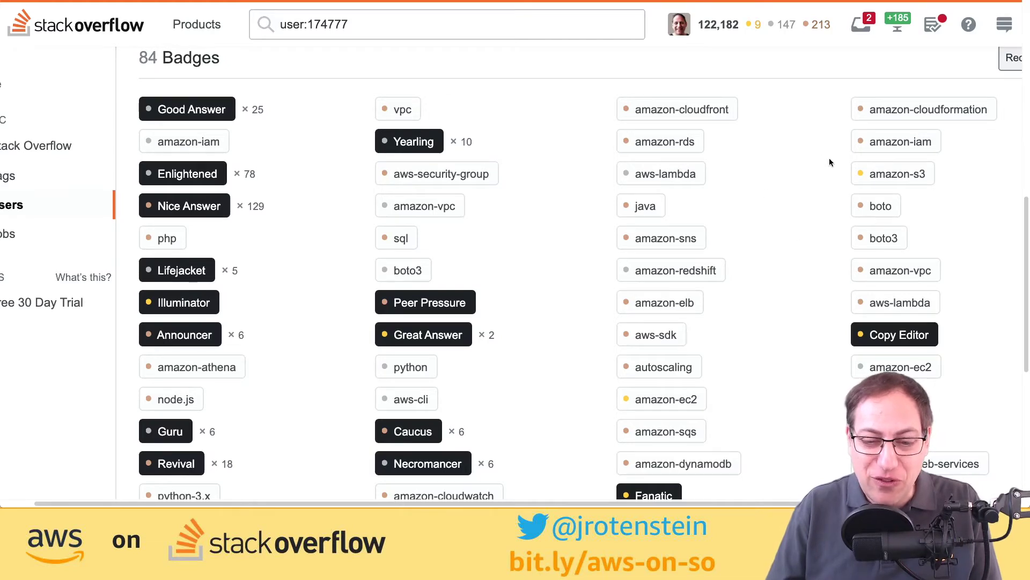
{"action": "scroll", "coordinate": [571, 253], "scroll_direction": "up", "scroll_amount": 10}
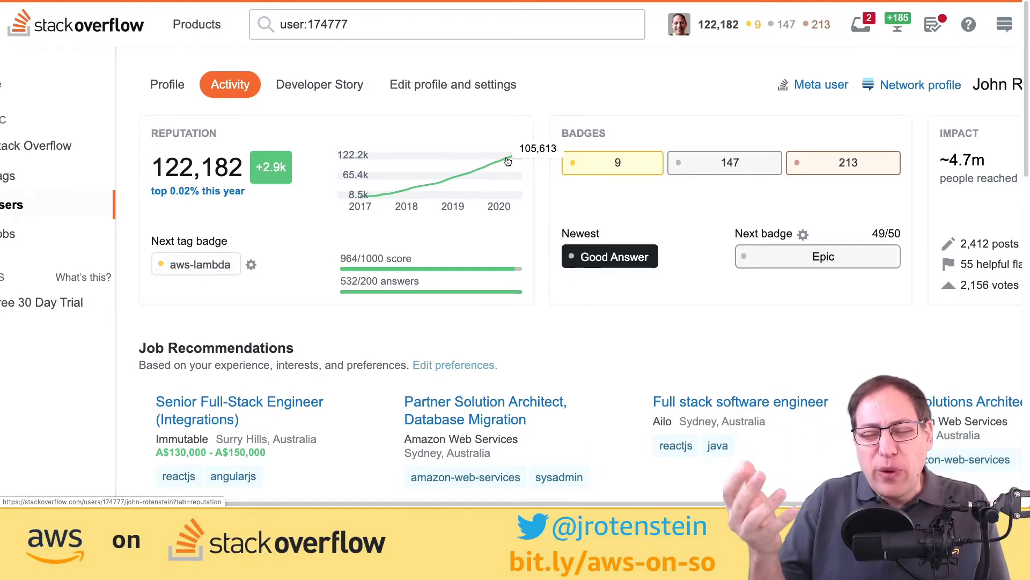
{"action": "scroll", "coordinate": [508, 162], "scroll_direction": "down", "scroll_amount": 7}
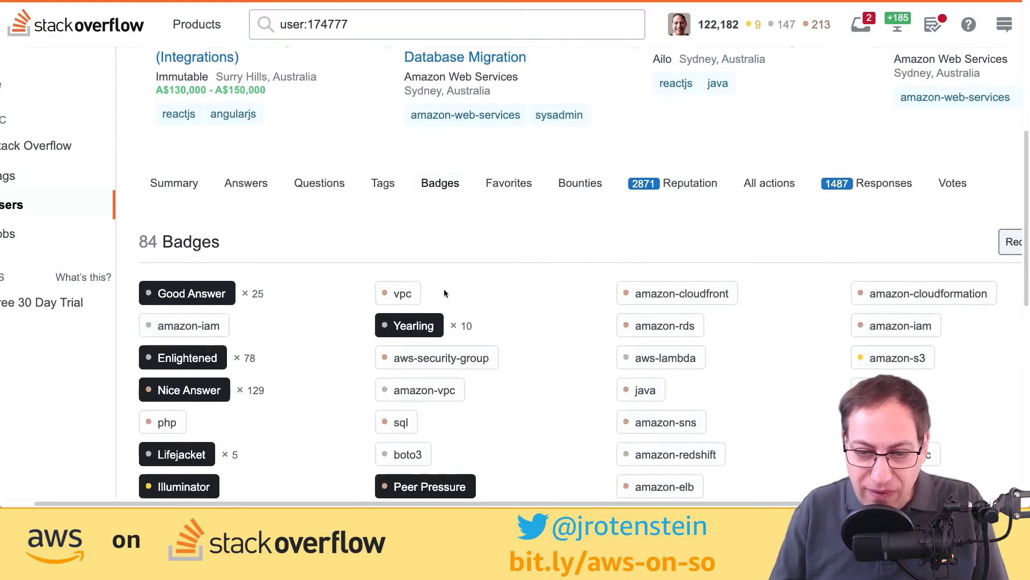
{"action": "scroll", "coordinate": [443, 292], "scroll_direction": "up", "scroll_amount": 7}
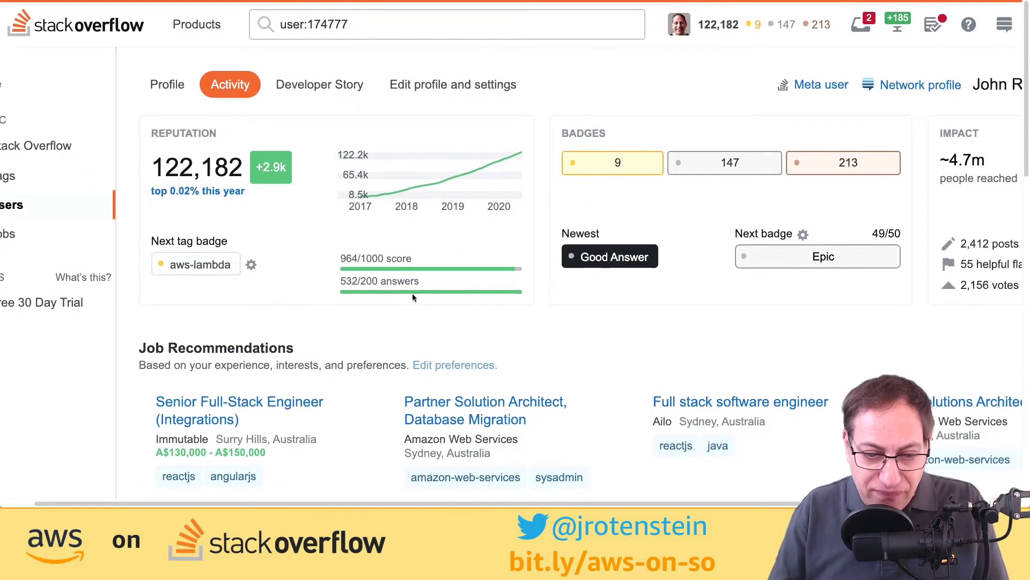